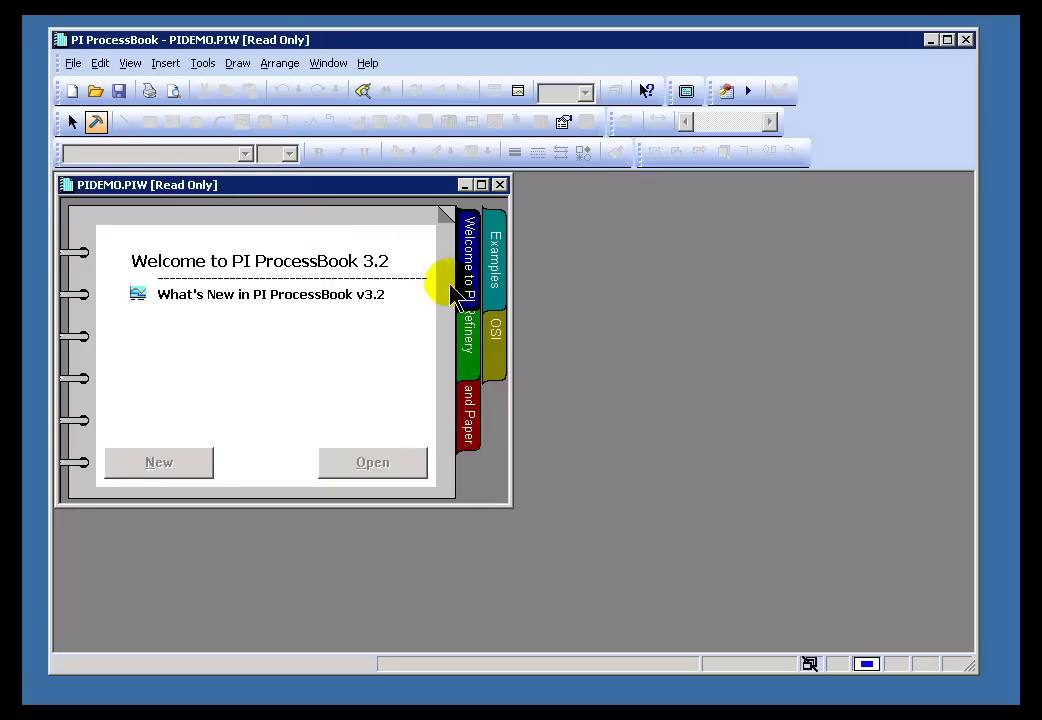
Step: Open the Batch Reactor display from the Chemicals list on the Refinery tab
click(476, 355)
click(203, 312)
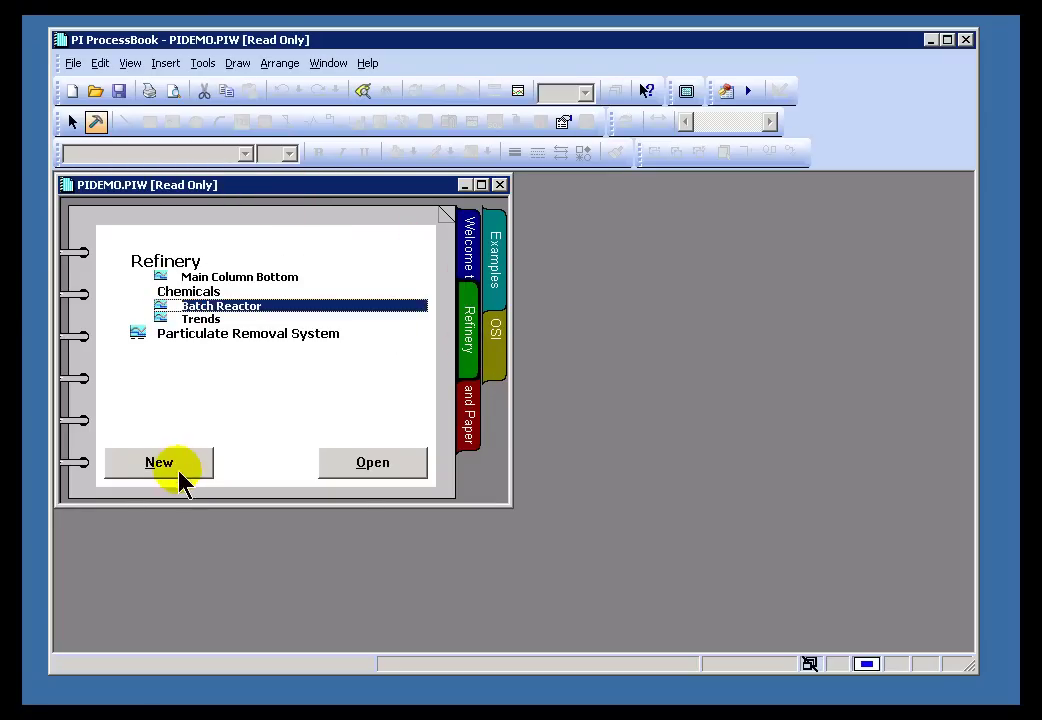
click(358, 468)
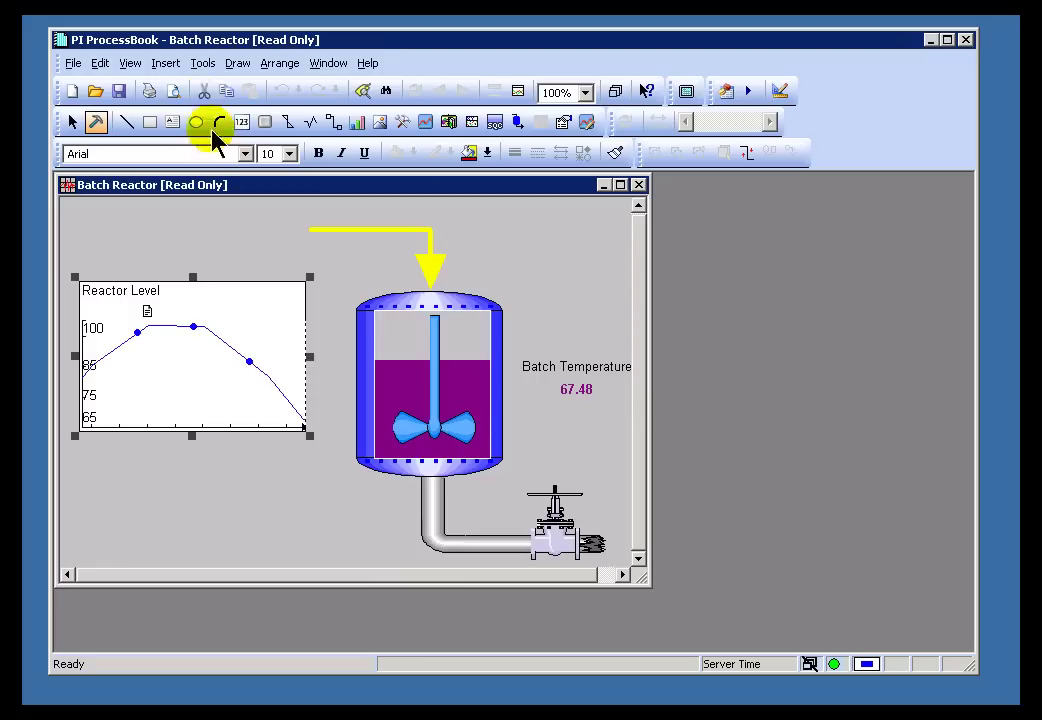
Step: Show the Playback toolbar and scrub the time slider back and forth through reactor history
click(130, 63)
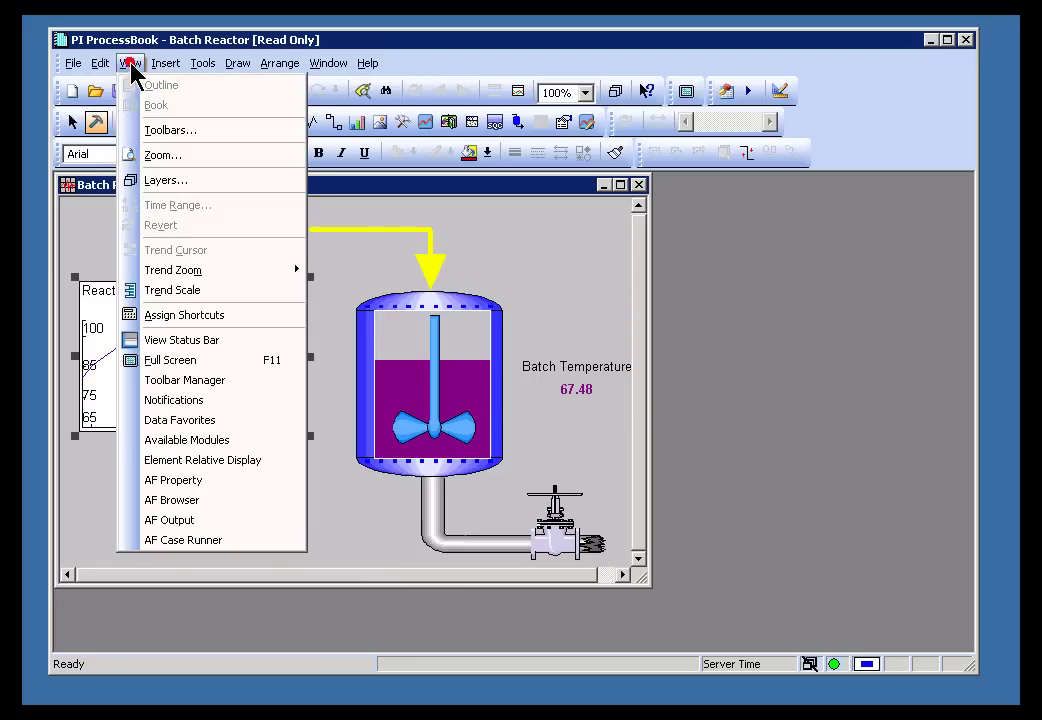
click(190, 382)
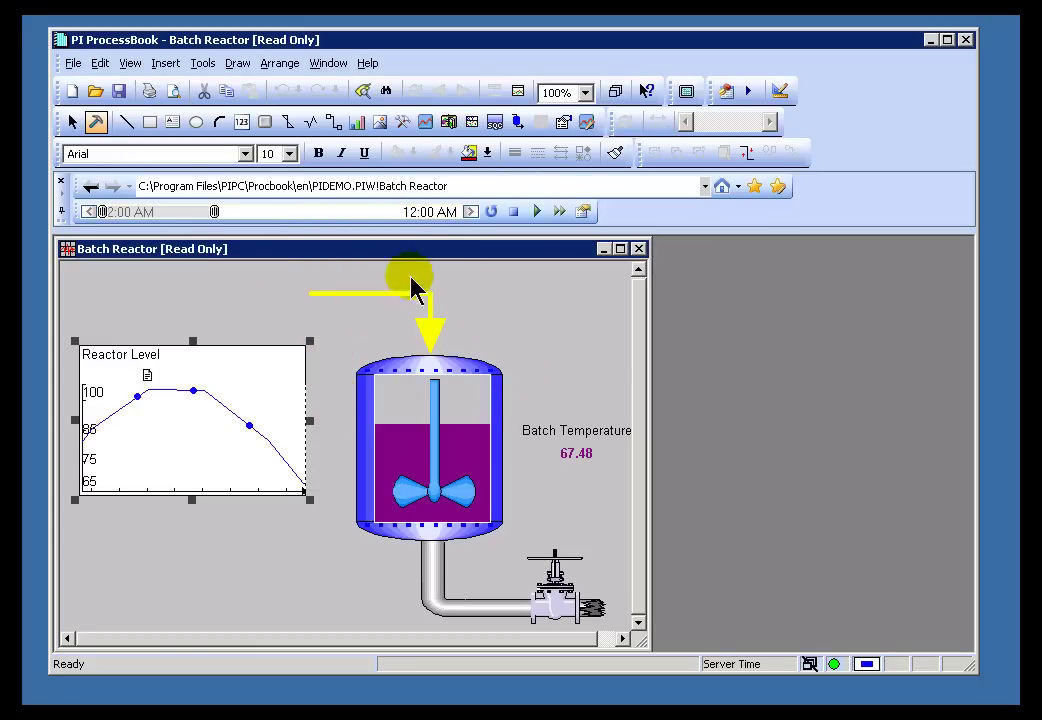
mouse_move(213, 212)
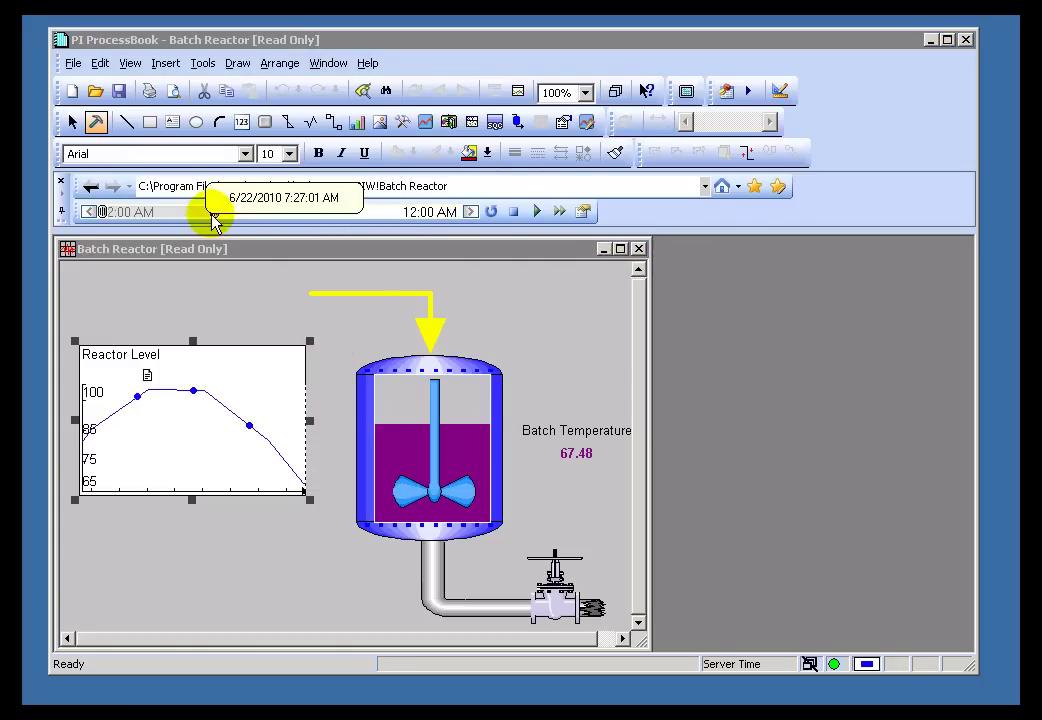
mouse_move(213, 212)
mouse_down()
mouse_move(157, 216)
mouse_move(380, 218)
mouse_up()
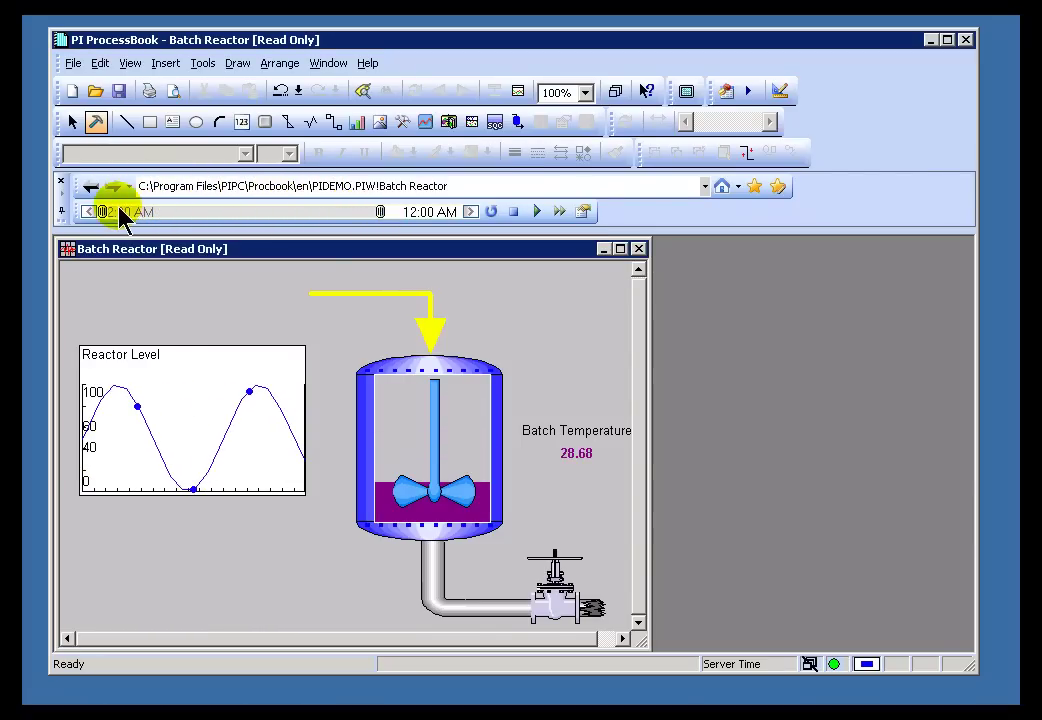
mouse_move(105, 214)
mouse_down()
mouse_move(363, 218)
mouse_move(160, 213)
mouse_move(105, 225)
mouse_move(81, 212)
mouse_up()
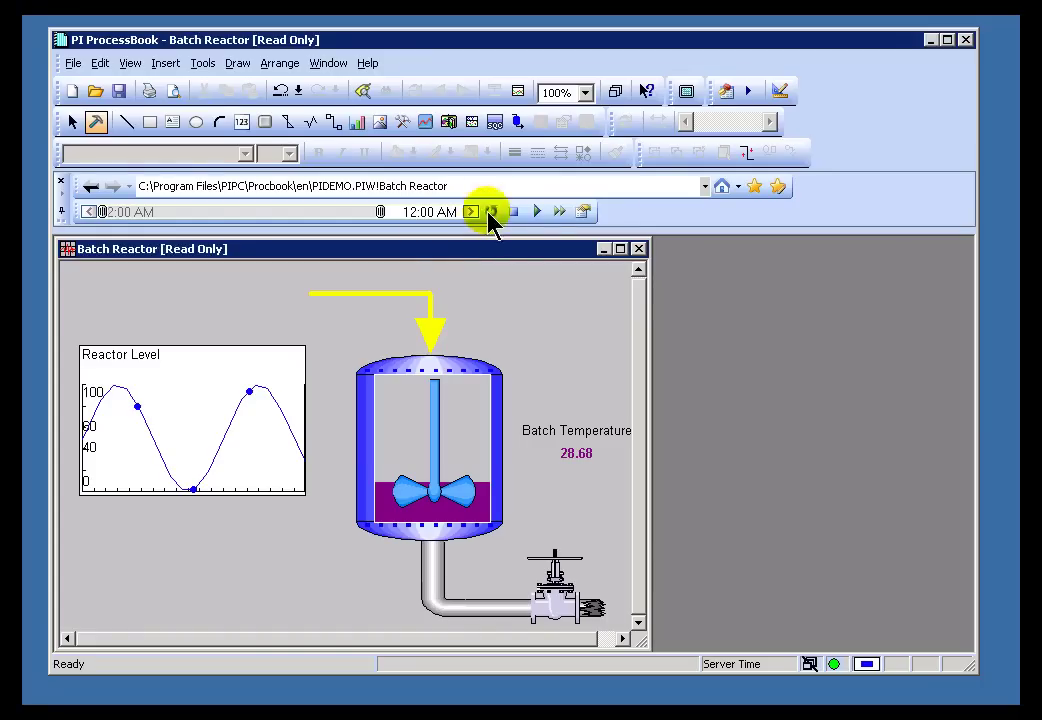
click(537, 211)
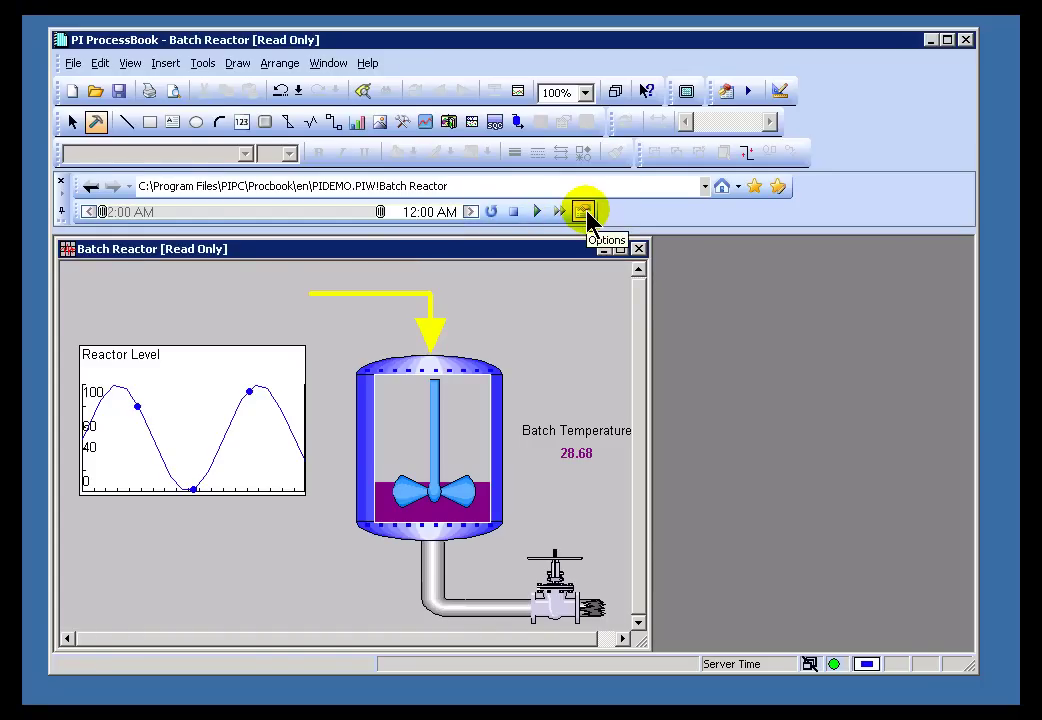
click(584, 212)
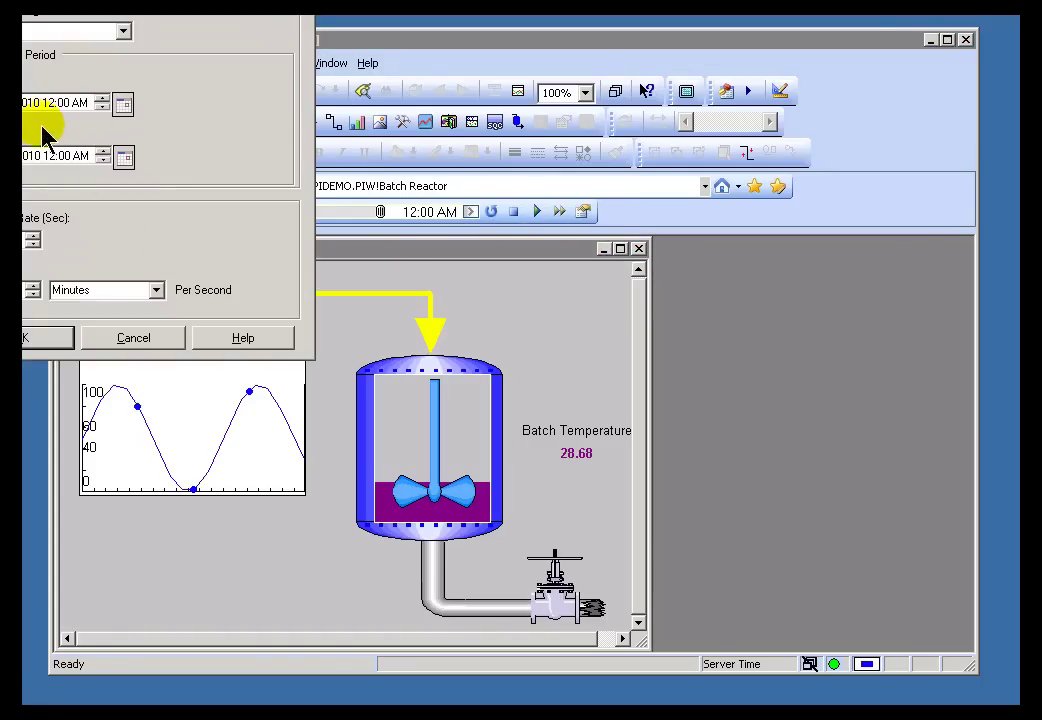
drag(55, 5, 302, 200)
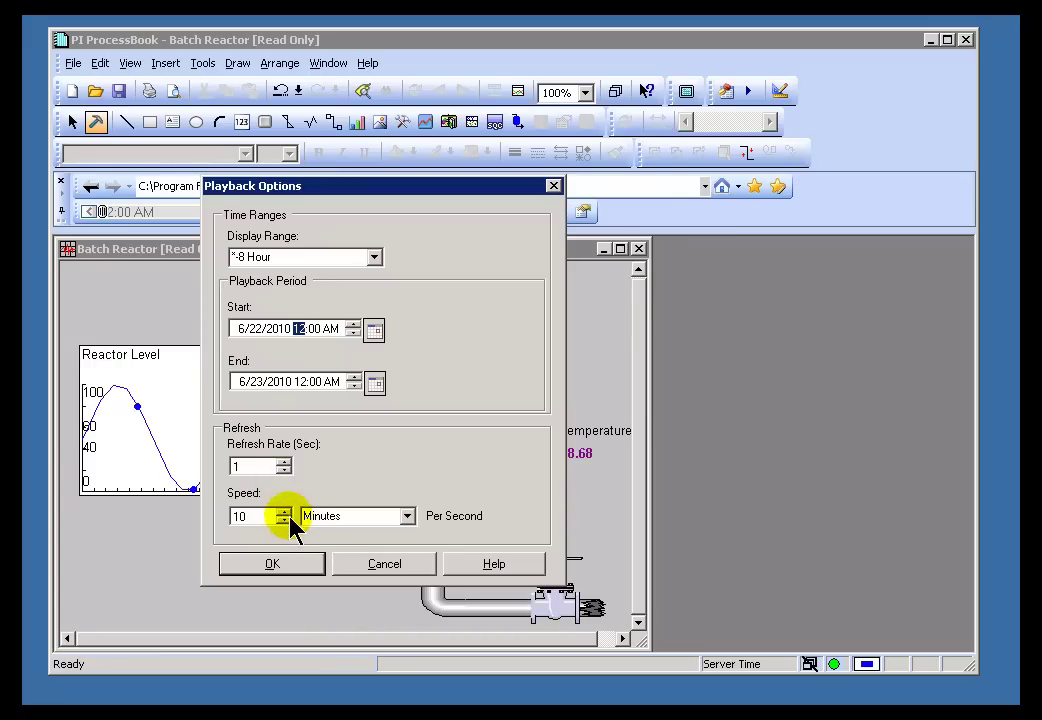
click(375, 567)
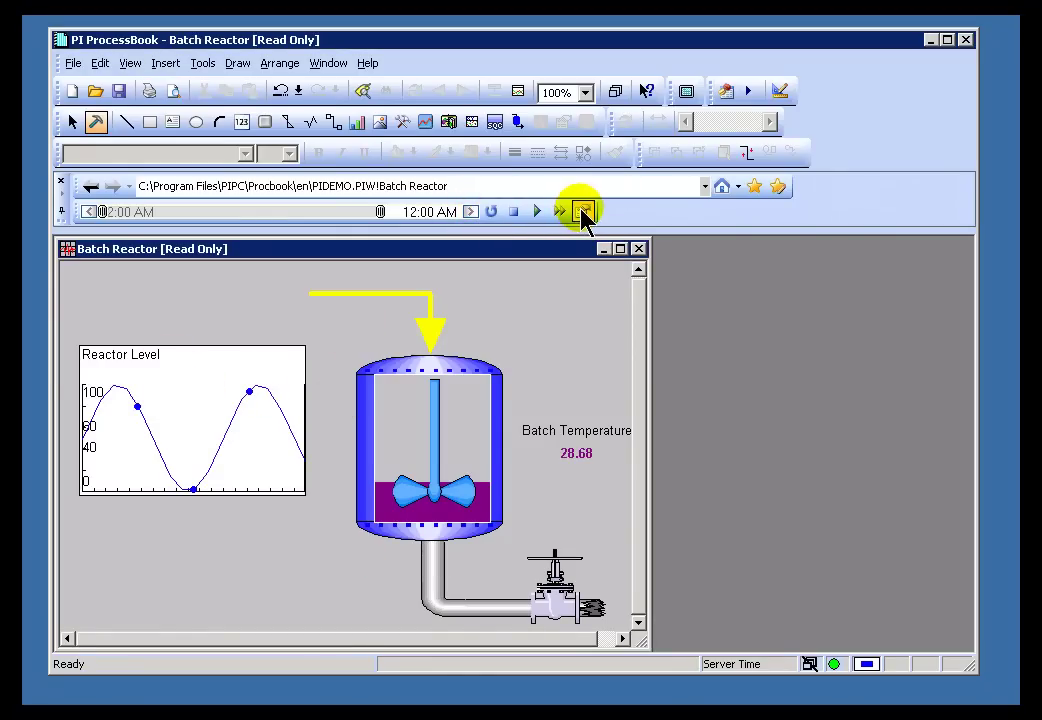
Step: Reopen Playback Options and set the start date to 8/18/2009
click(581, 211)
click(122, 128)
drag(57, 14, 244, 168)
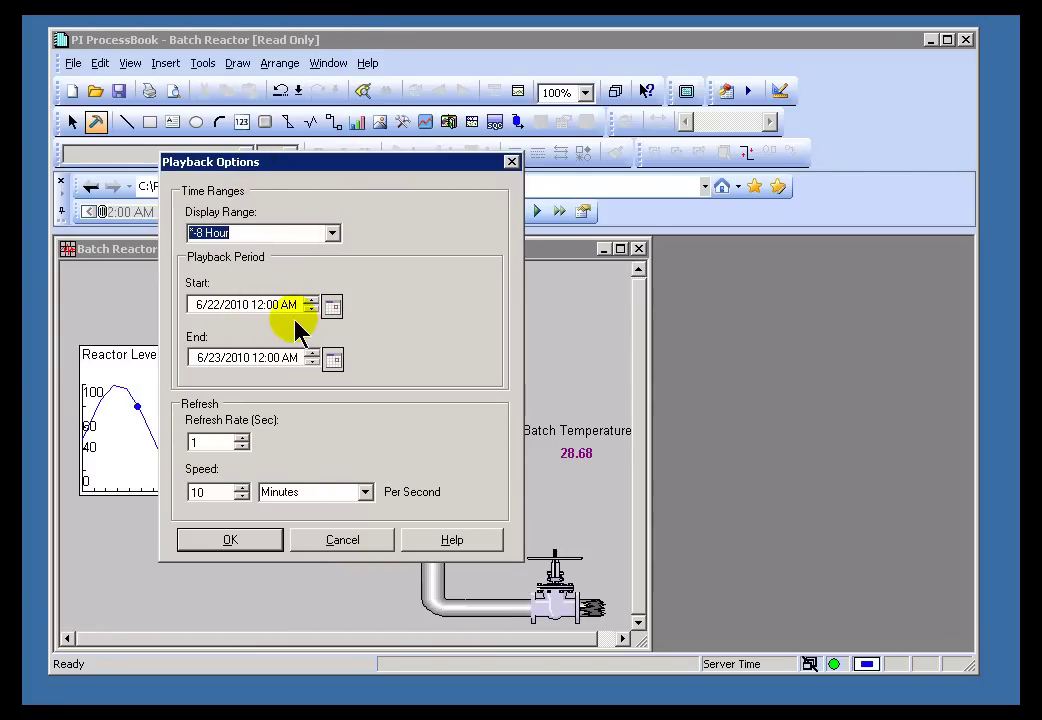
click(333, 306)
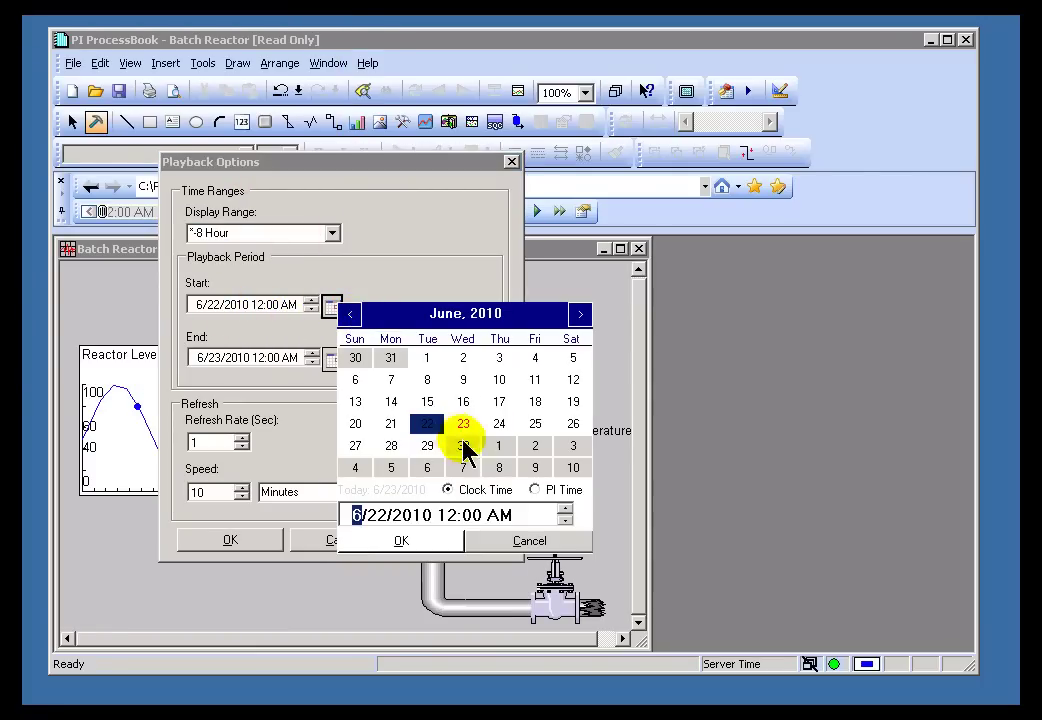
click(350, 314)
click(350, 314)
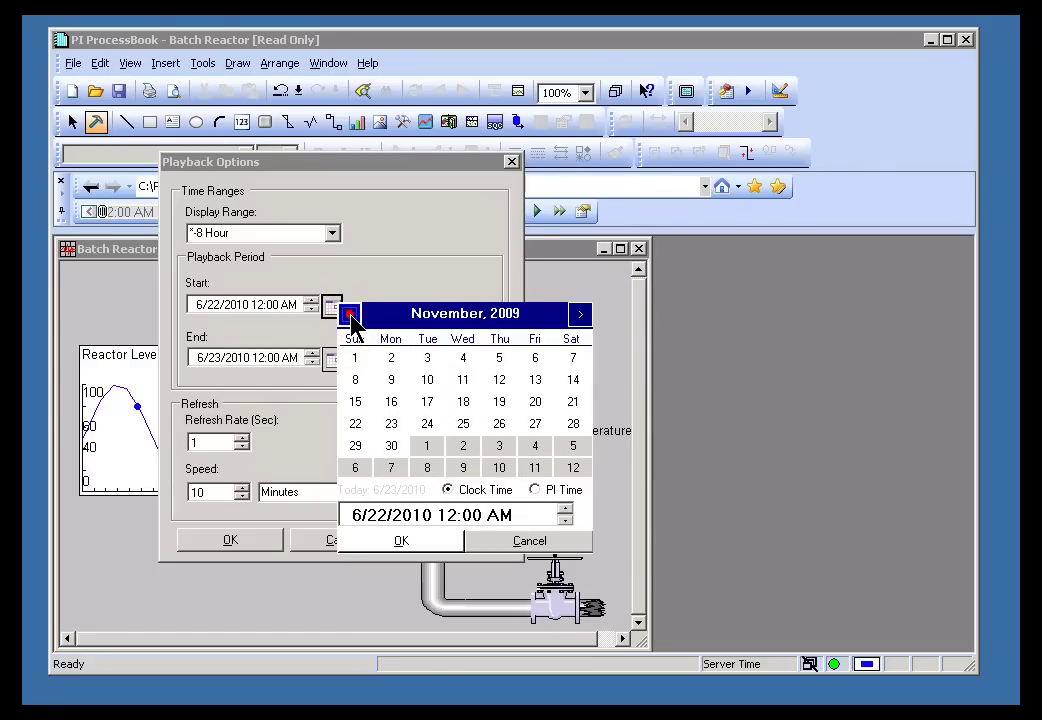
click(350, 314)
click(350, 314)
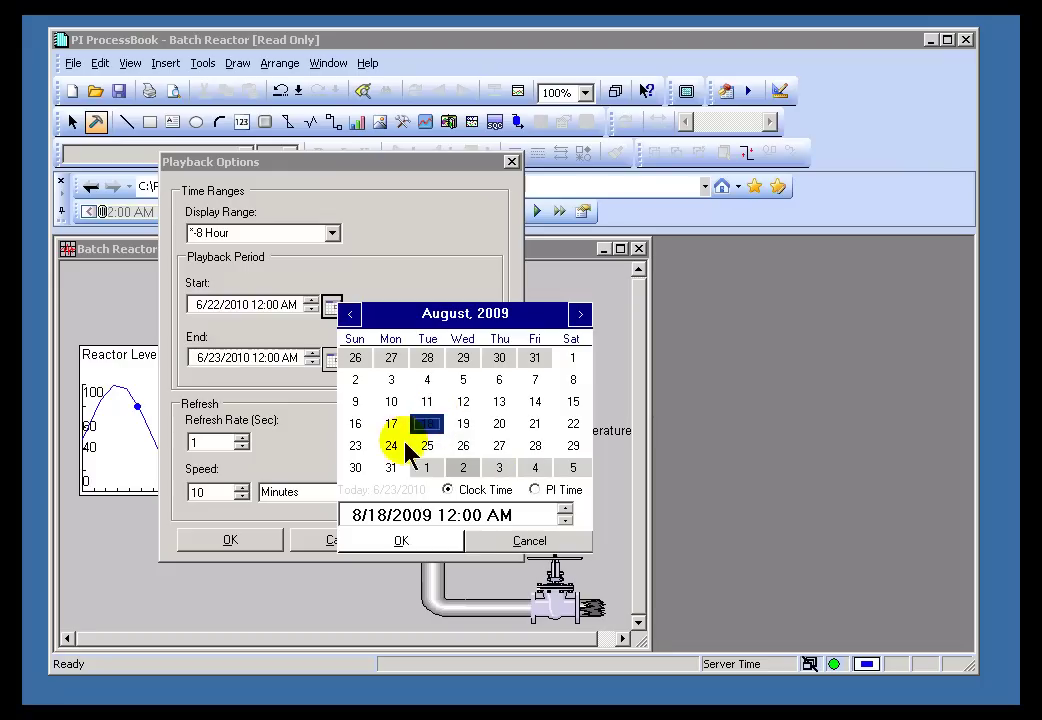
click(403, 538)
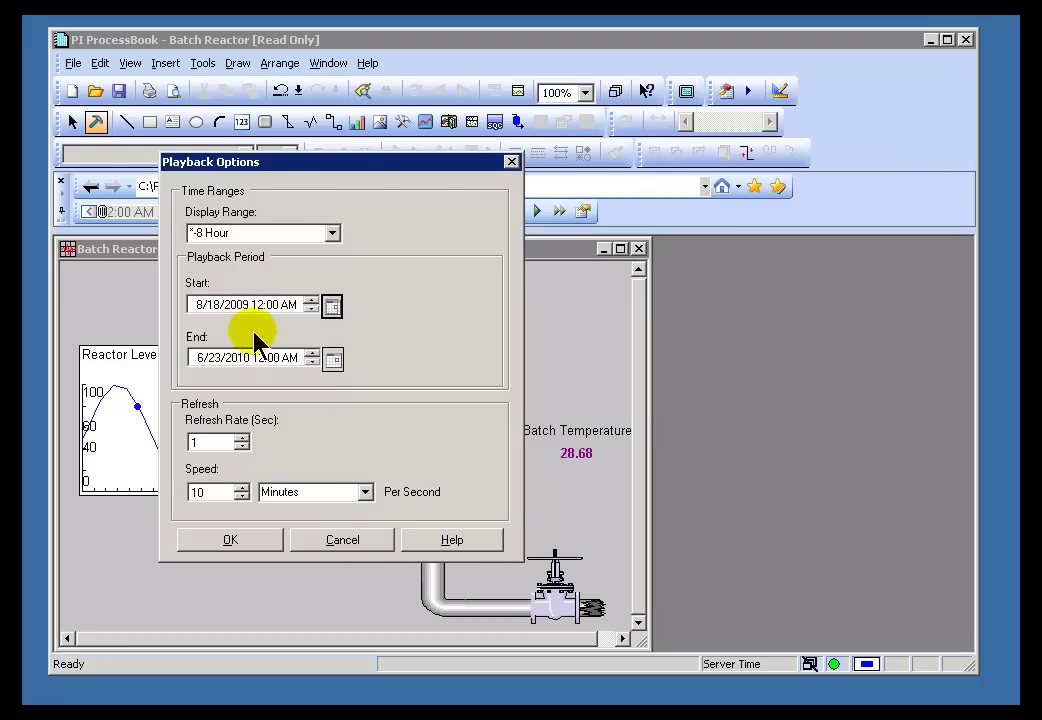
Step: Set the end date to 8/19/2009, adjust the refresh rate, and apply the settings
click(333, 358)
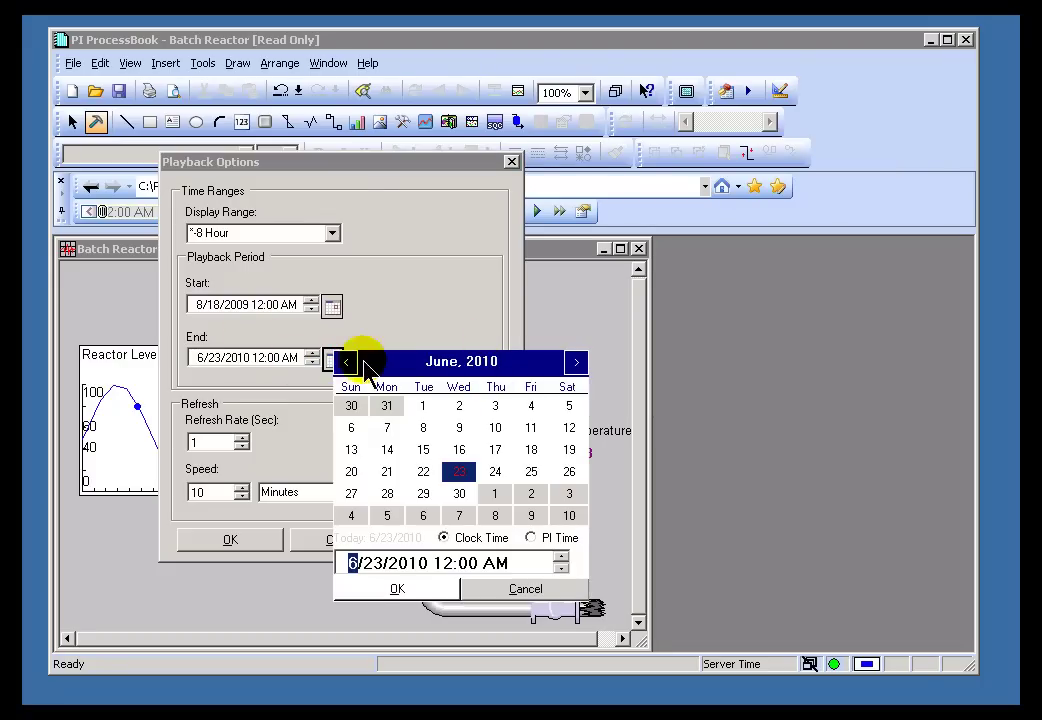
triple_click(345, 362)
click(345, 362)
click(345, 362)
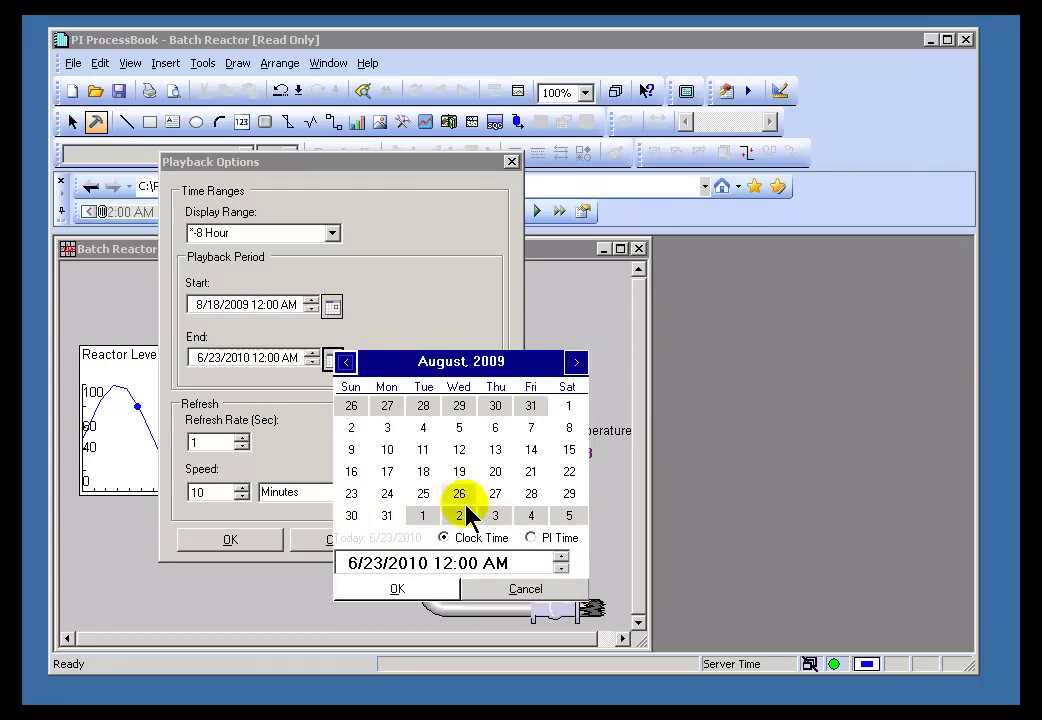
click(405, 592)
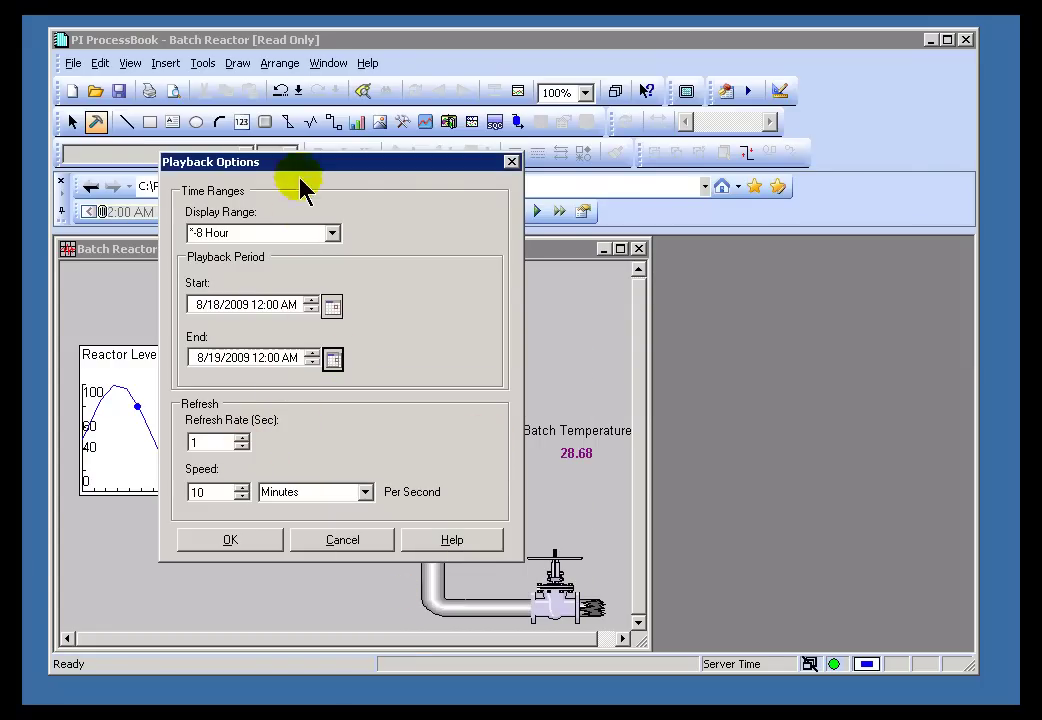
drag(305, 175, 400, 196)
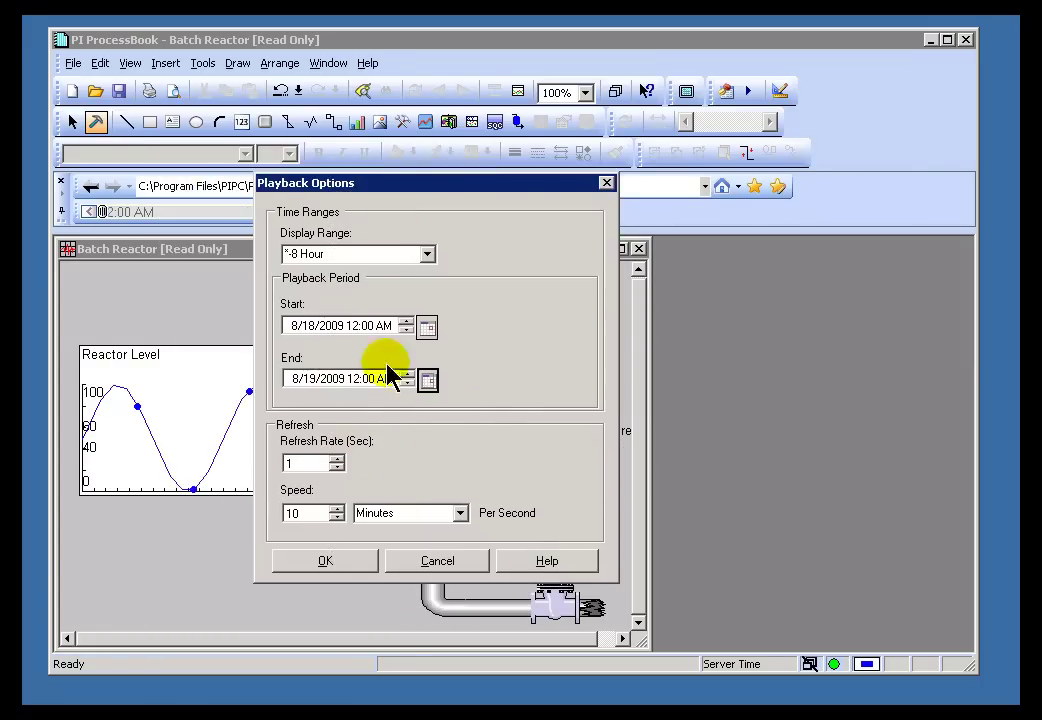
click(337, 459)
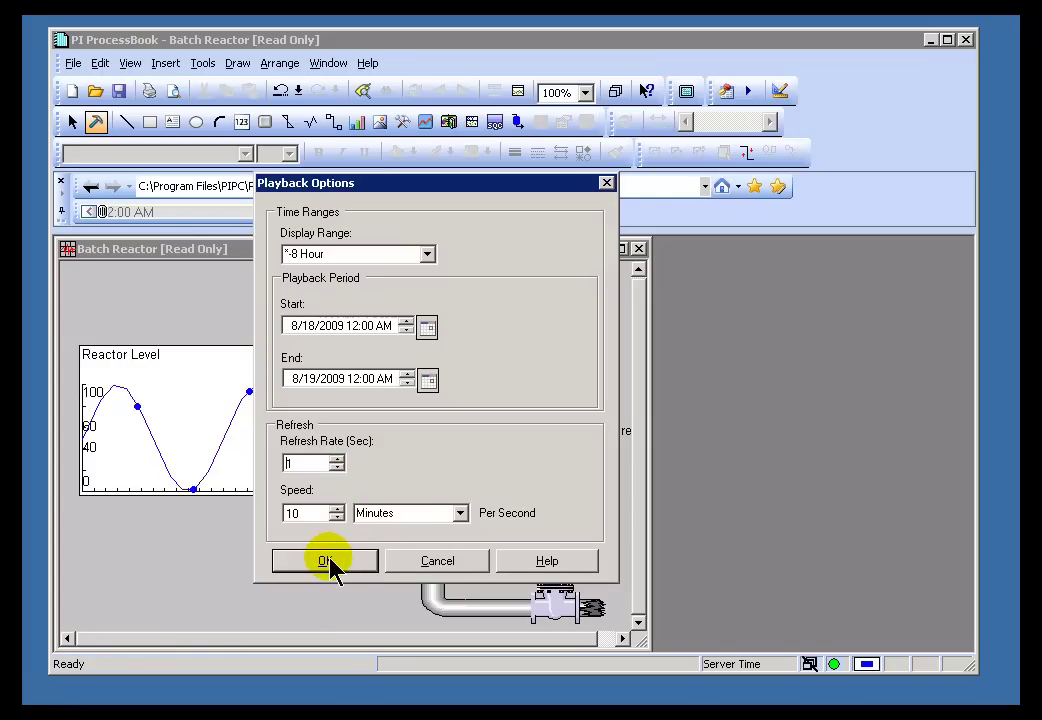
click(329, 558)
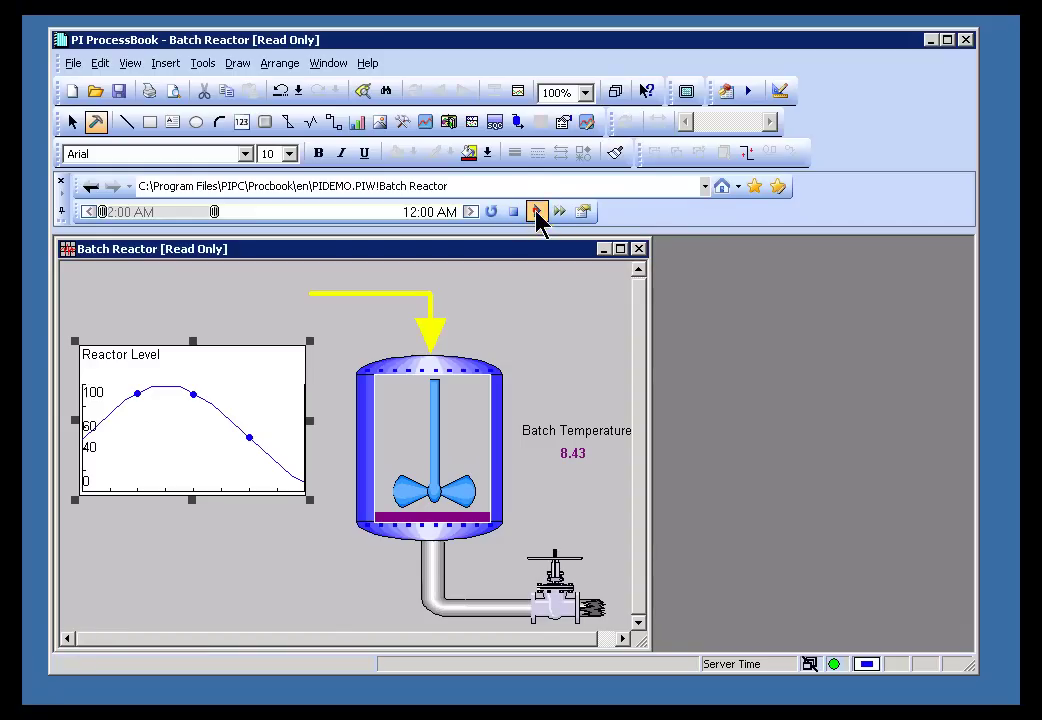
Step: Replay the Batch Reactor display over the new period, then stop and reset it
click(537, 212)
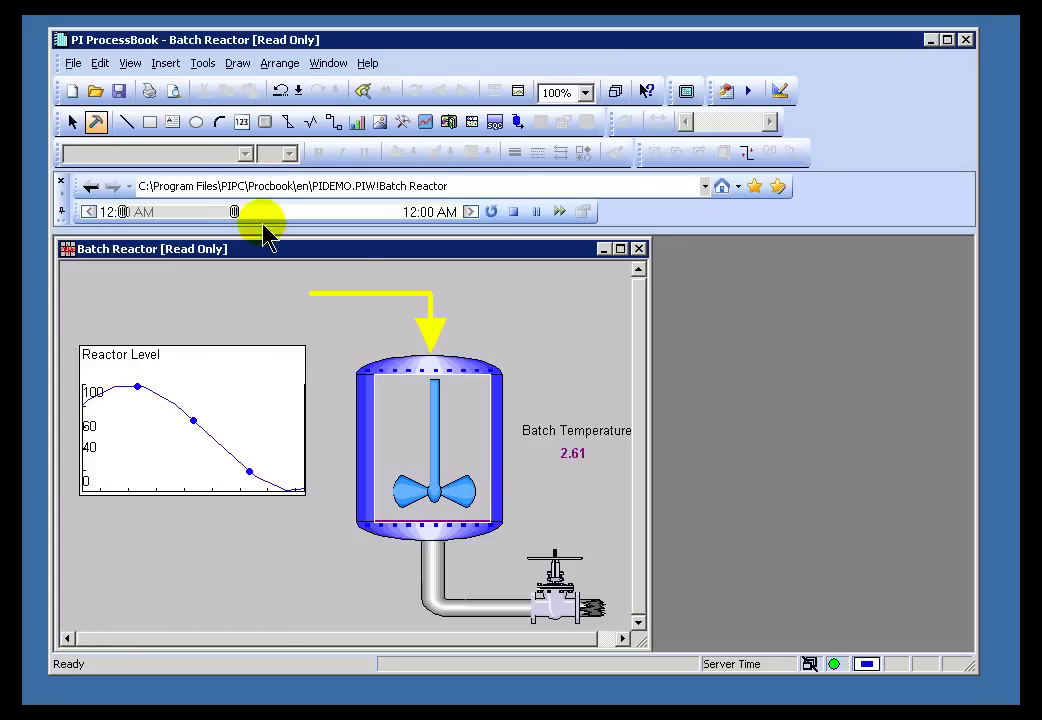
click(510, 220)
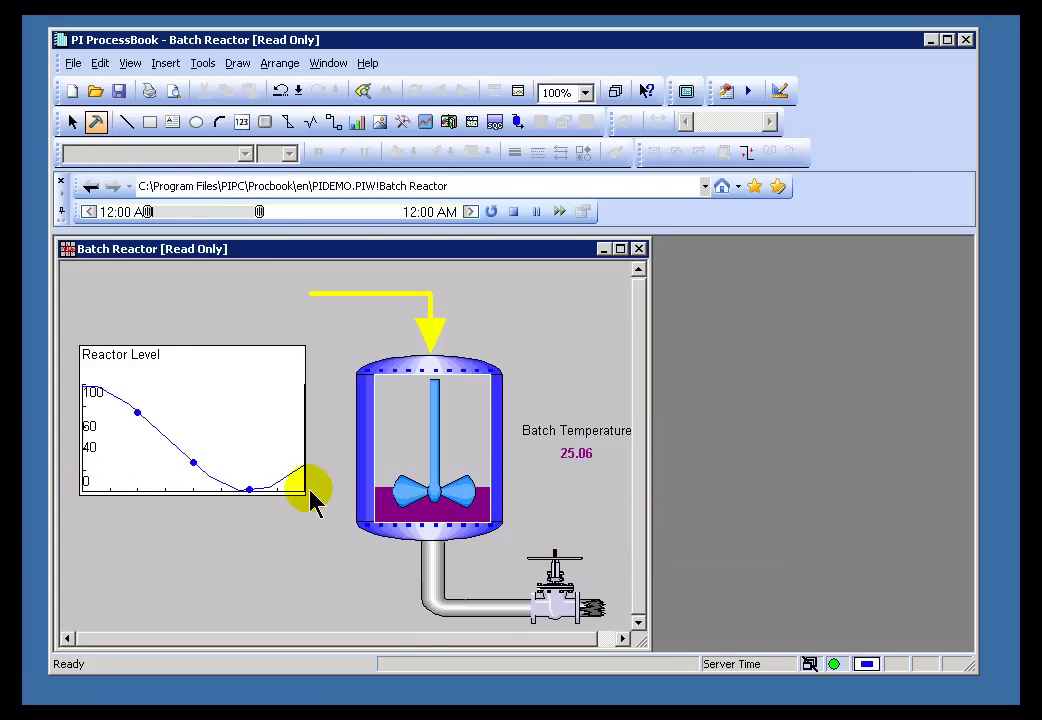
click(515, 212)
click(262, 400)
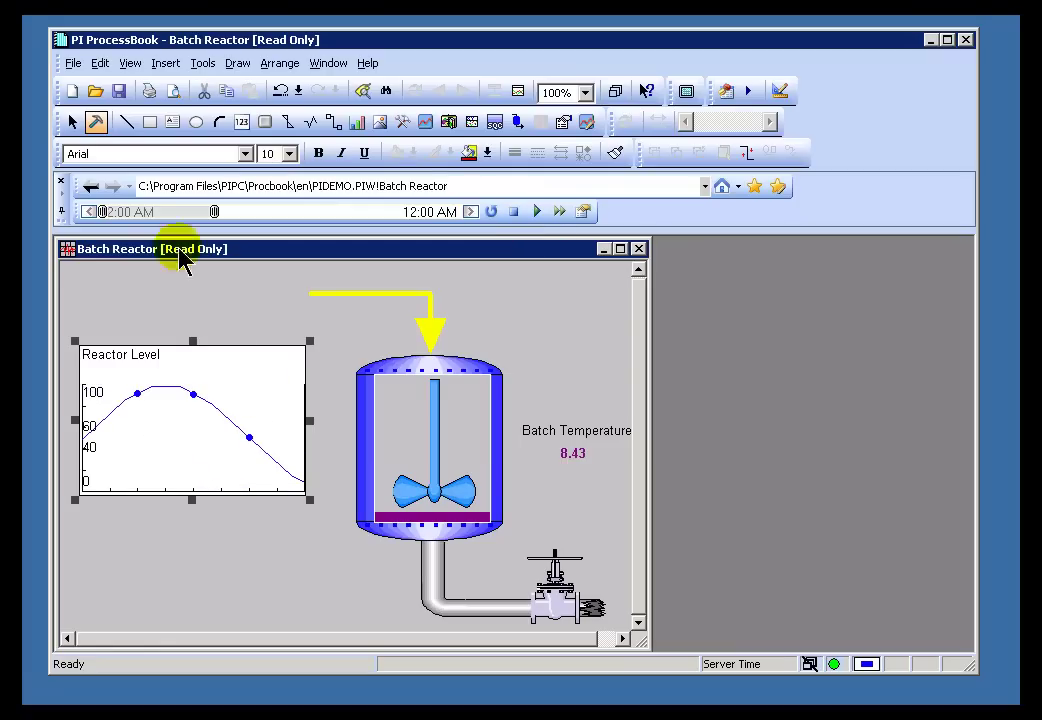
Step: Inspect the Reactor Level trend's trace and display definition tabs without changing them
double_click(233, 428)
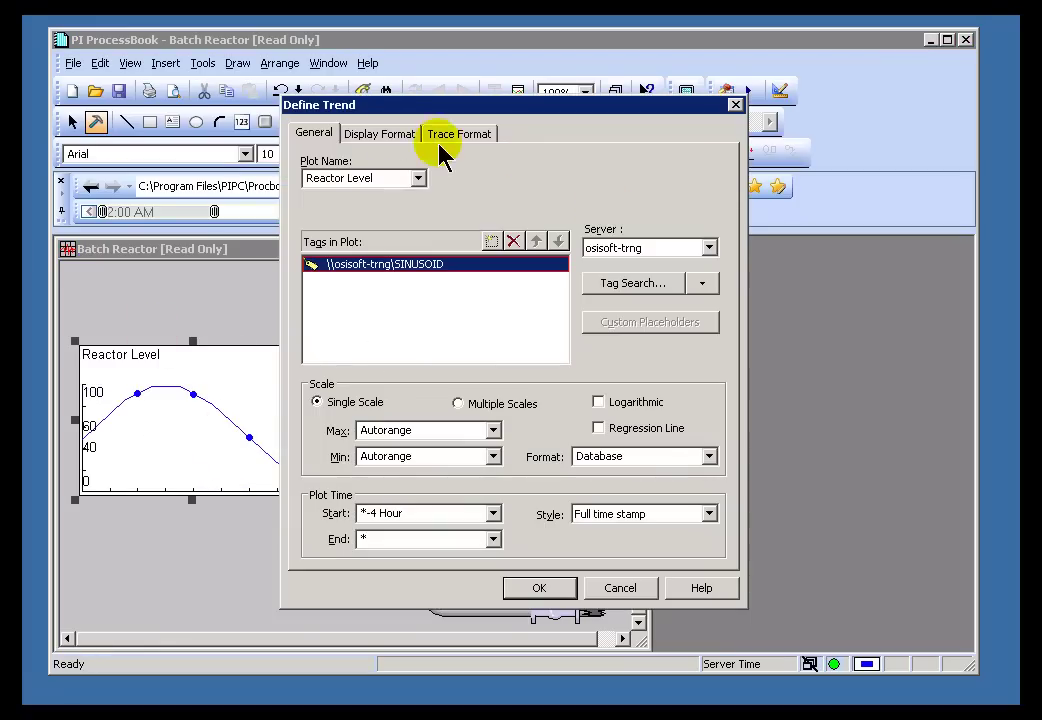
click(445, 138)
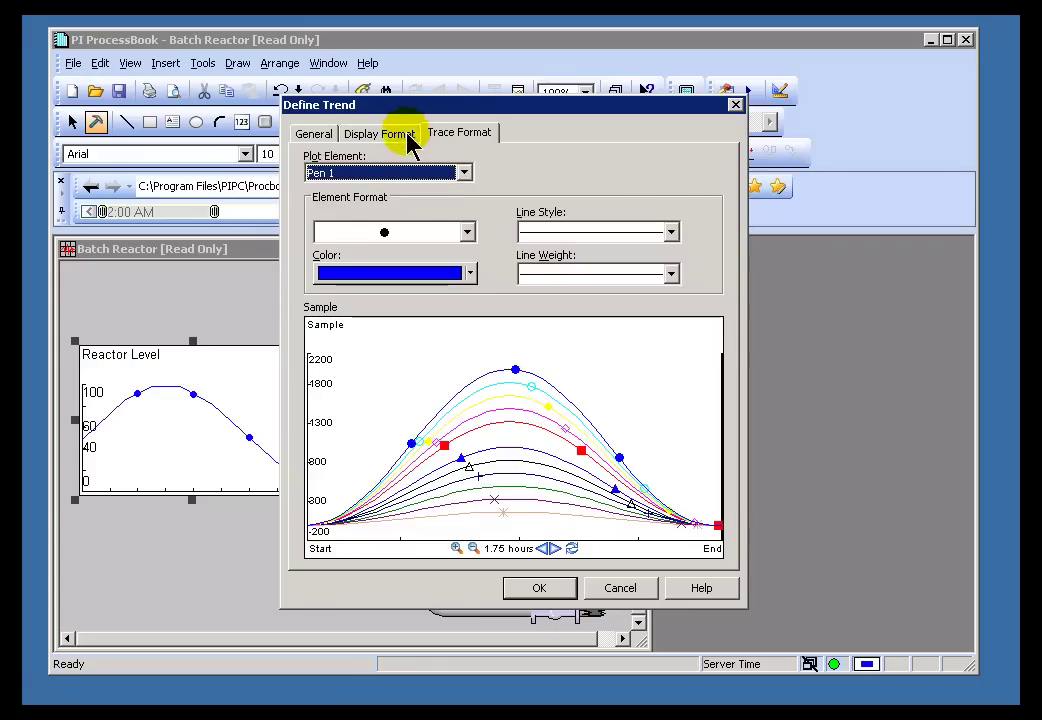
click(405, 134)
click(618, 589)
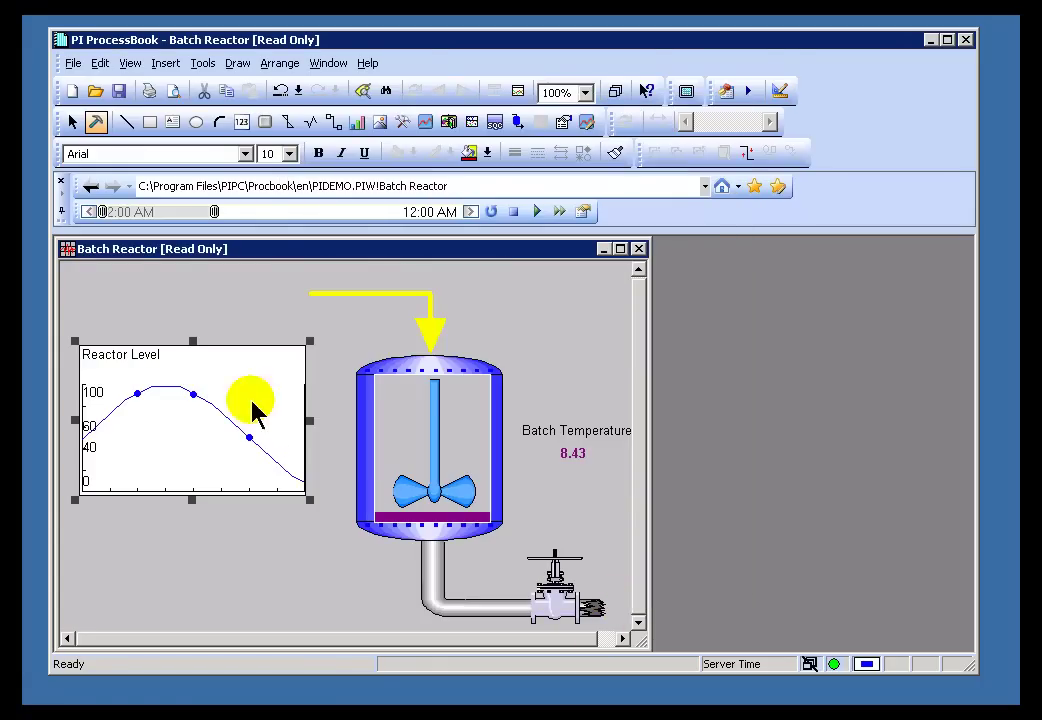
Step: Make the Reactor Level trend text bold at font size 8
click(319, 157)
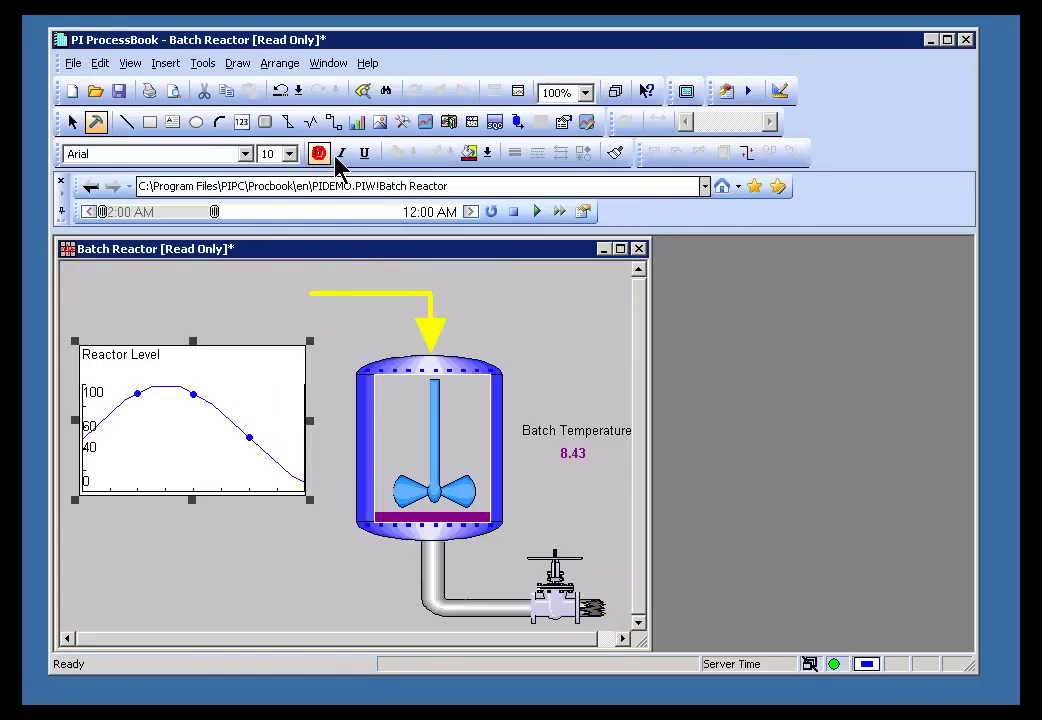
click(289, 154)
click(272, 172)
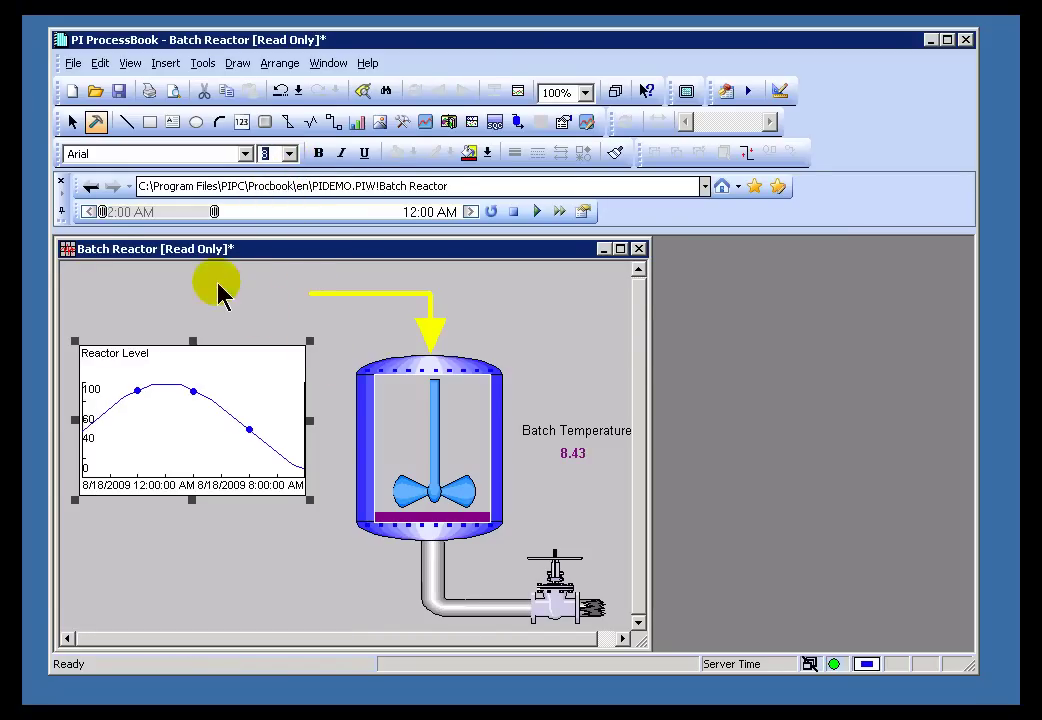
click(265, 307)
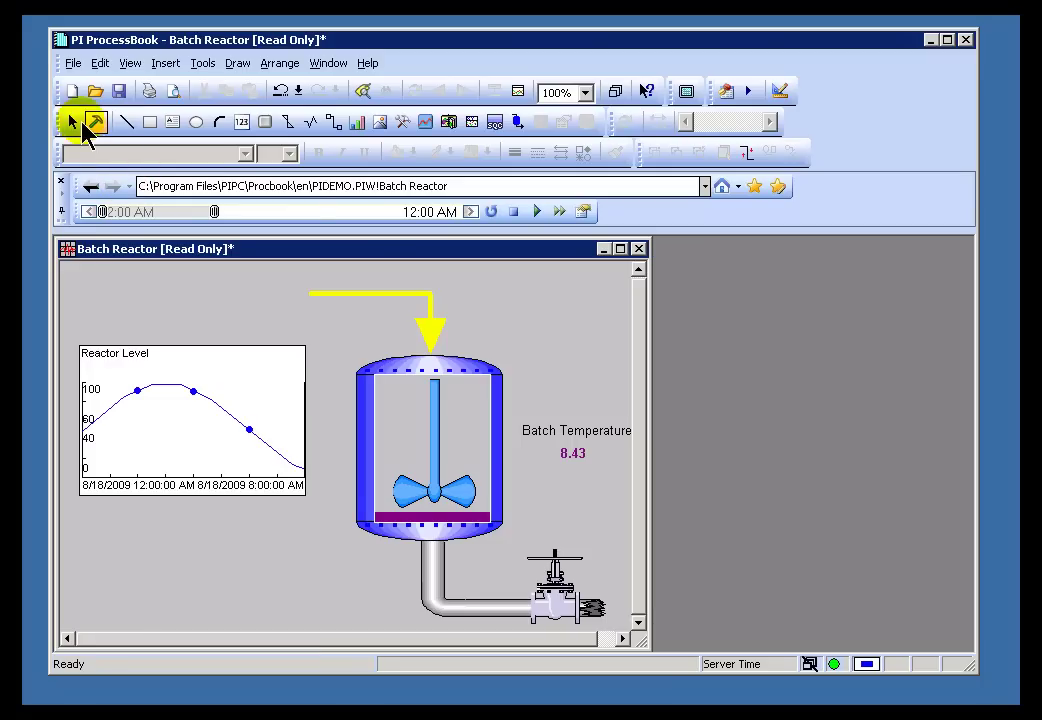
Step: Switch to Run mode and play back the Batch Reactor history
click(76, 120)
click(536, 211)
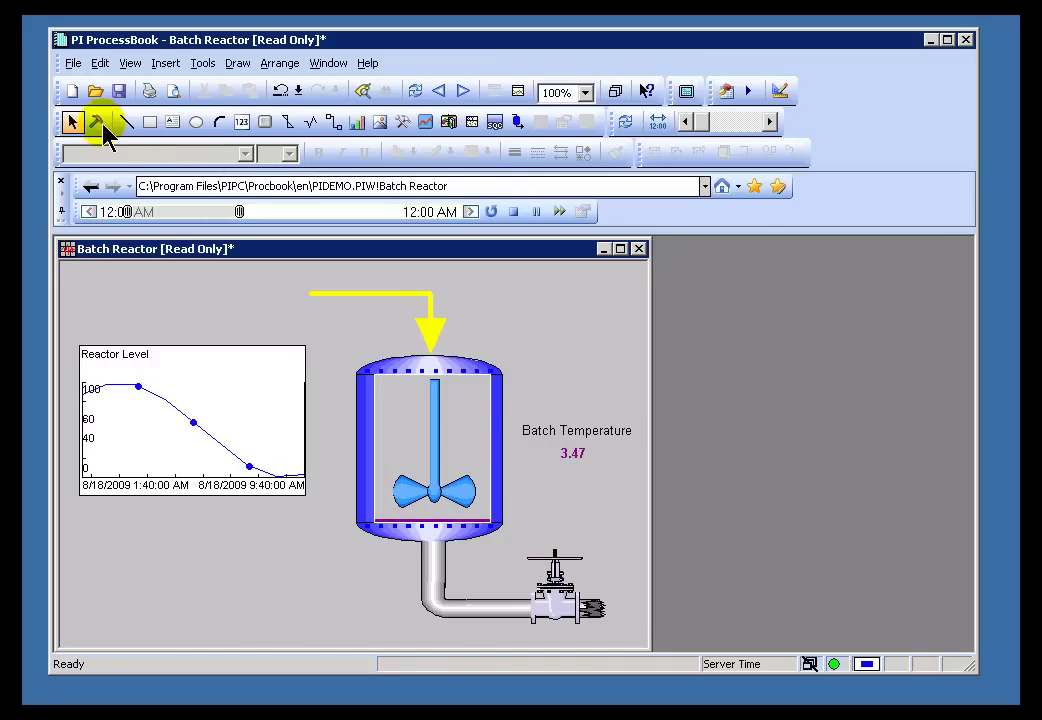
Step: Enter Build mode, stop the replay, and select the Batch Temperature value
click(97, 121)
click(577, 458)
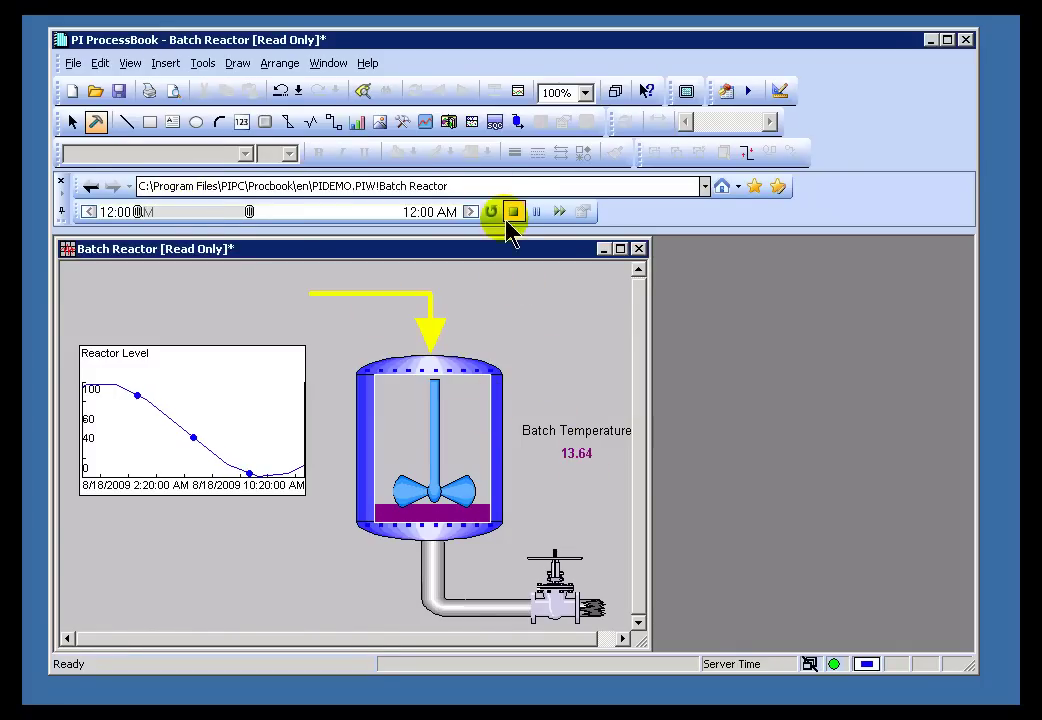
click(513, 214)
click(575, 455)
Step: Show the value's timestamp at the bottom, move it above the vessel, and return to Run mode
double_click(577, 458)
click(635, 325)
click(615, 396)
click(428, 524)
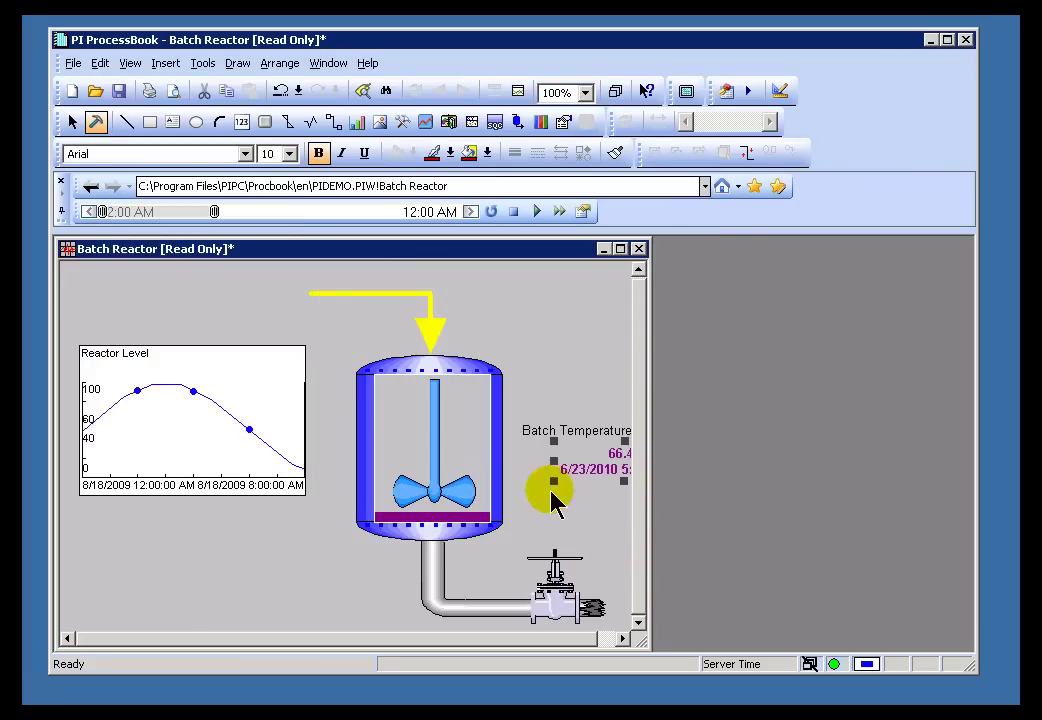
drag(583, 408, 540, 318)
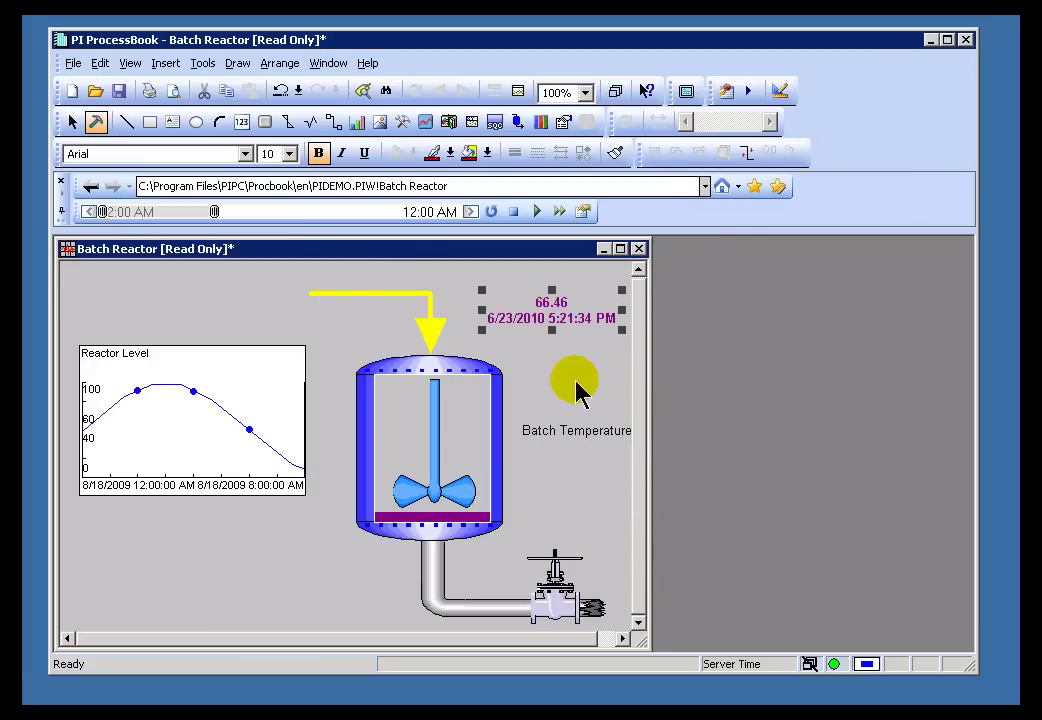
click(72, 126)
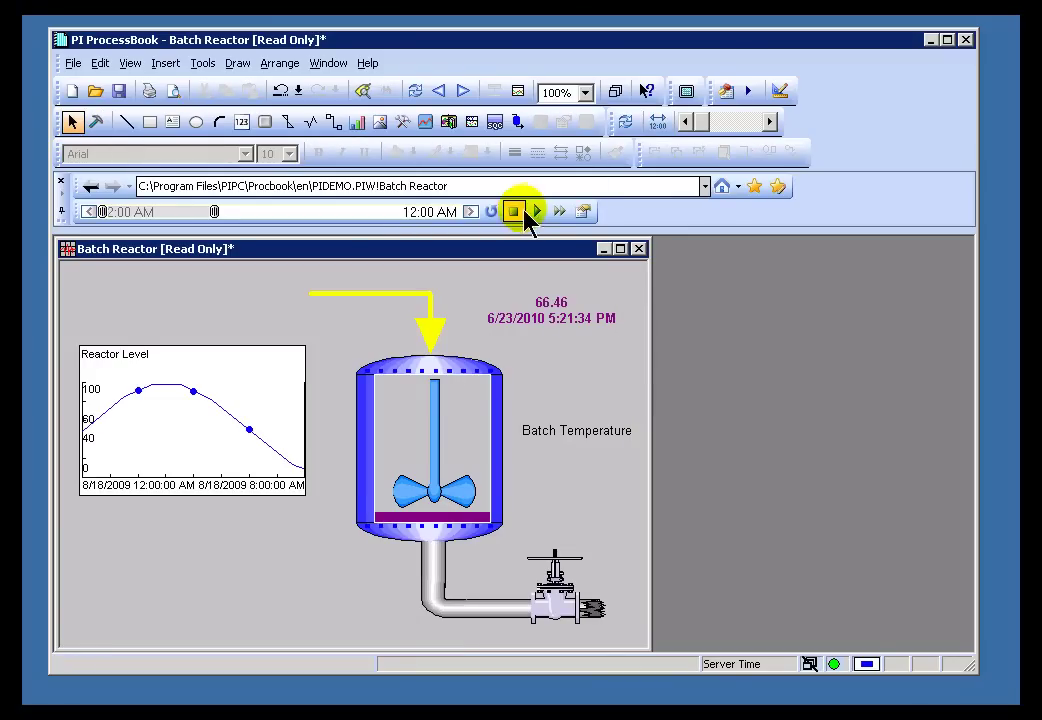
Step: Play and stop the replay, then shift the time window to end near 7:24 PM on 8/18/2009
click(538, 211)
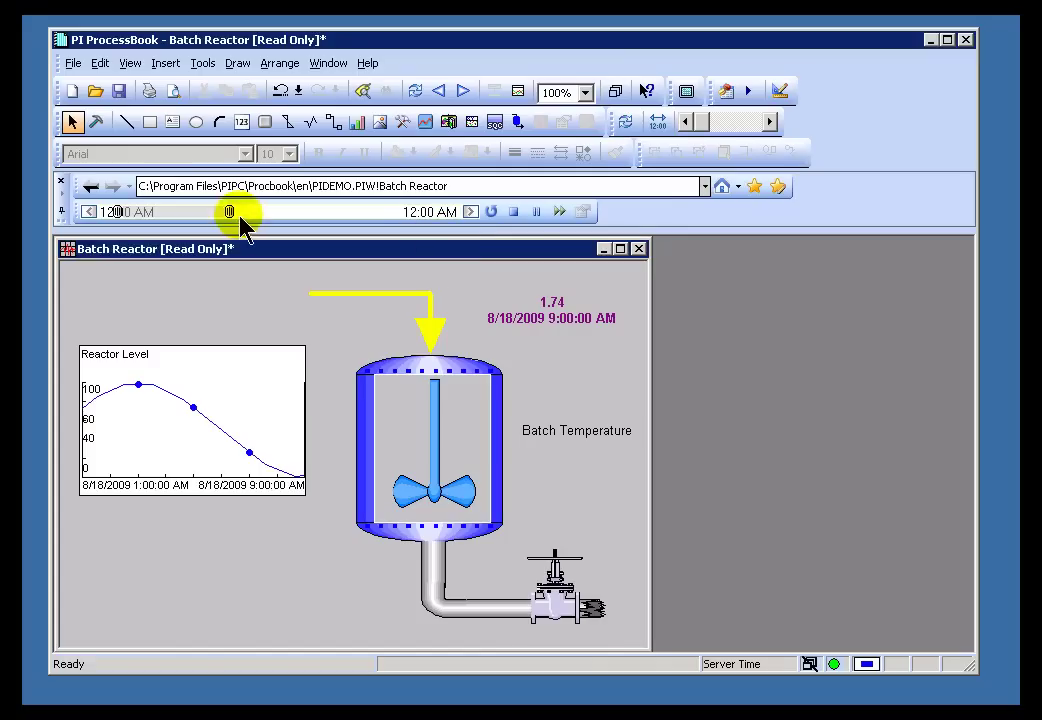
click(514, 212)
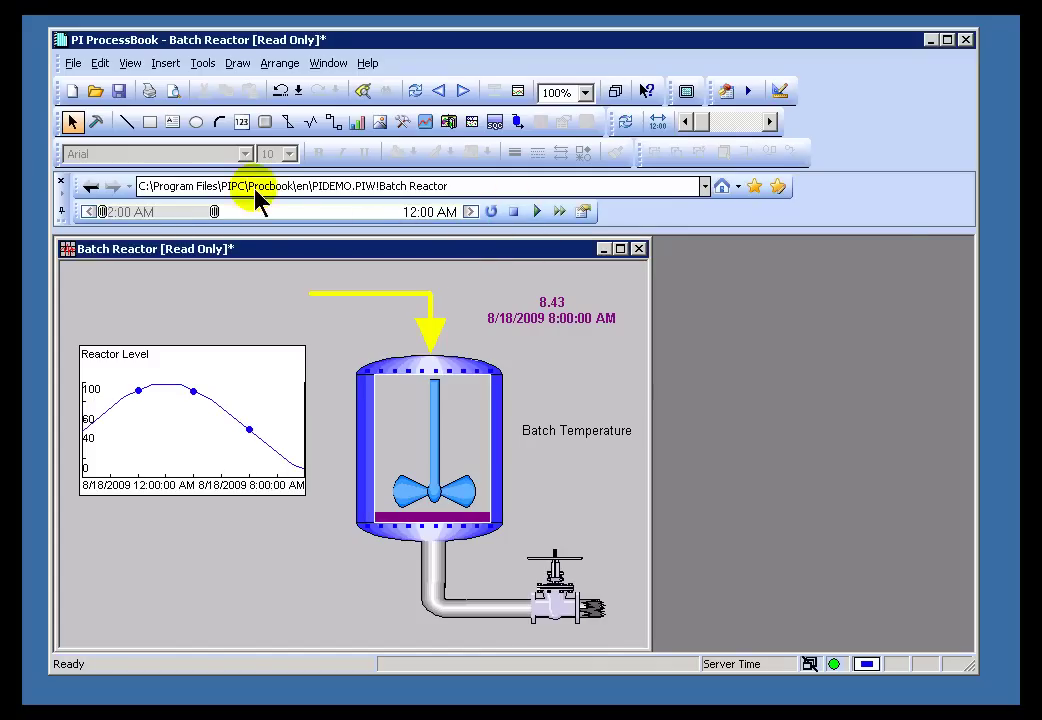
mouse_move(165, 222)
mouse_down()
mouse_move(330, 224)
mouse_move(140, 221)
mouse_up()
Step: Change the playback end date to 6/23/2010 and apply it
click(585, 212)
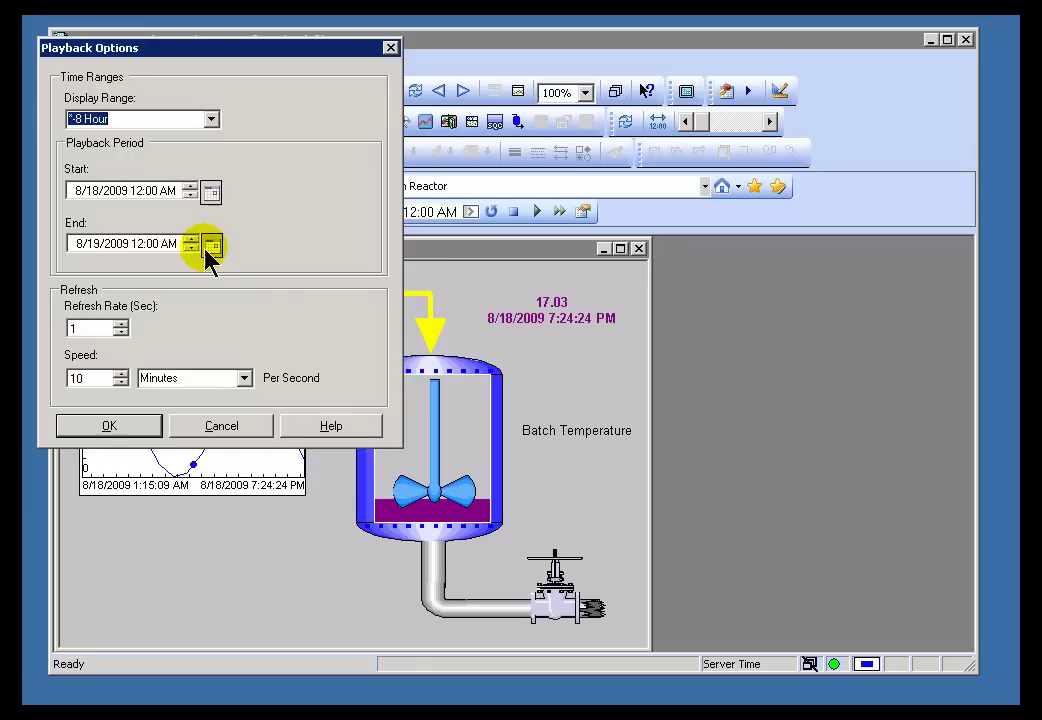
click(212, 246)
click(455, 255)
click(455, 255)
click(455, 255)
click(455, 255)
click(455, 255)
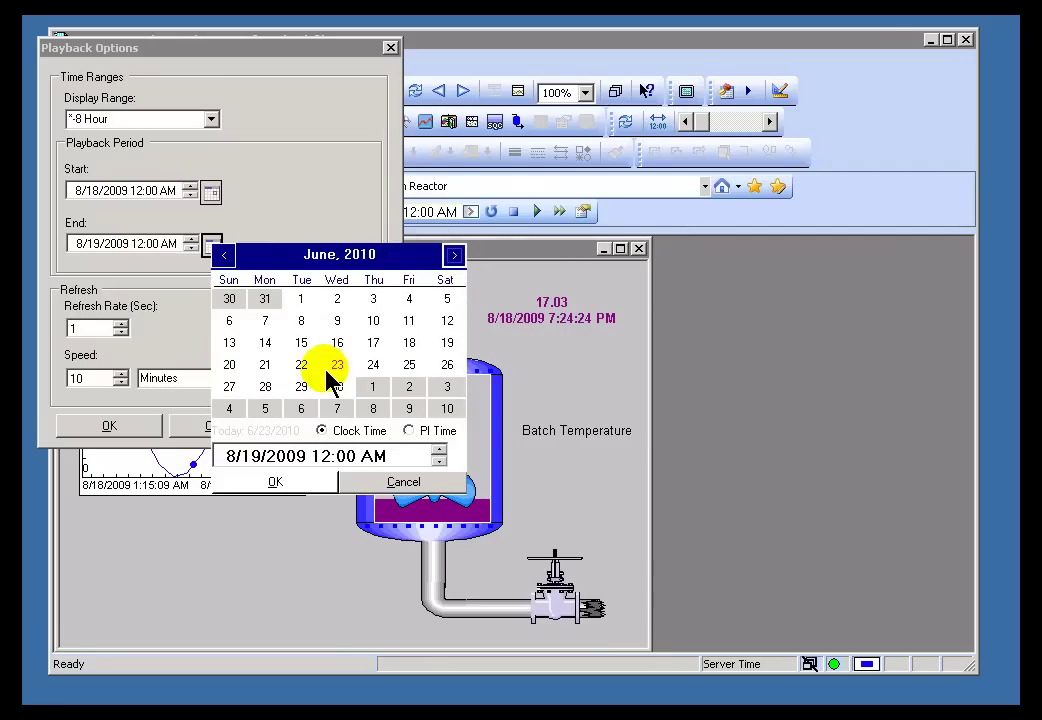
click(275, 483)
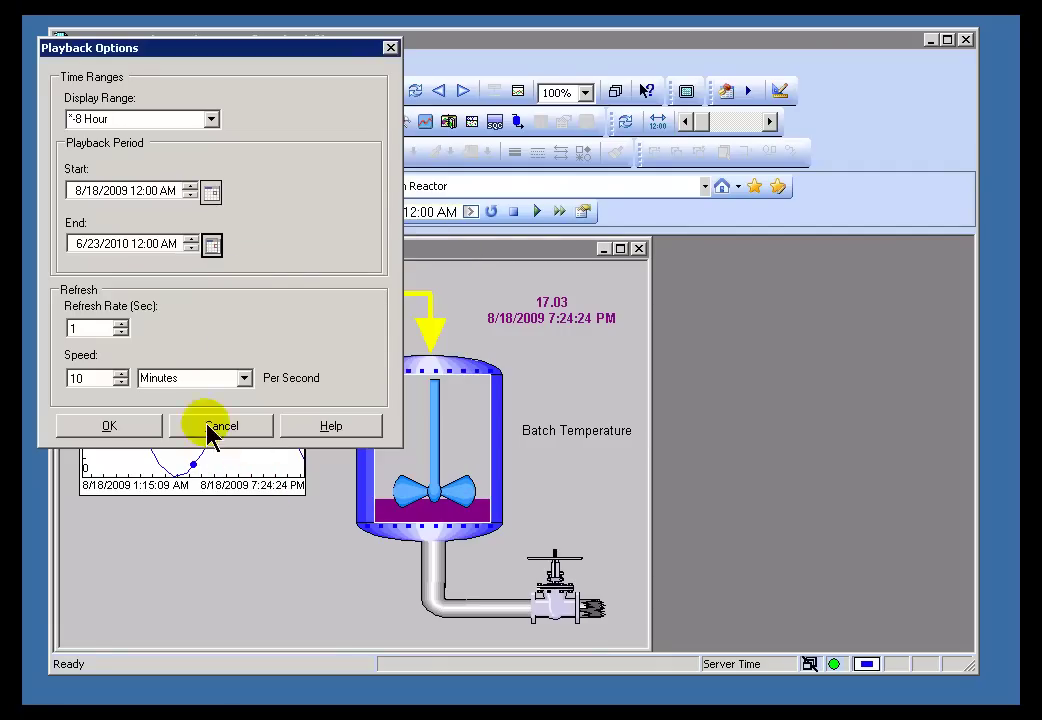
click(133, 426)
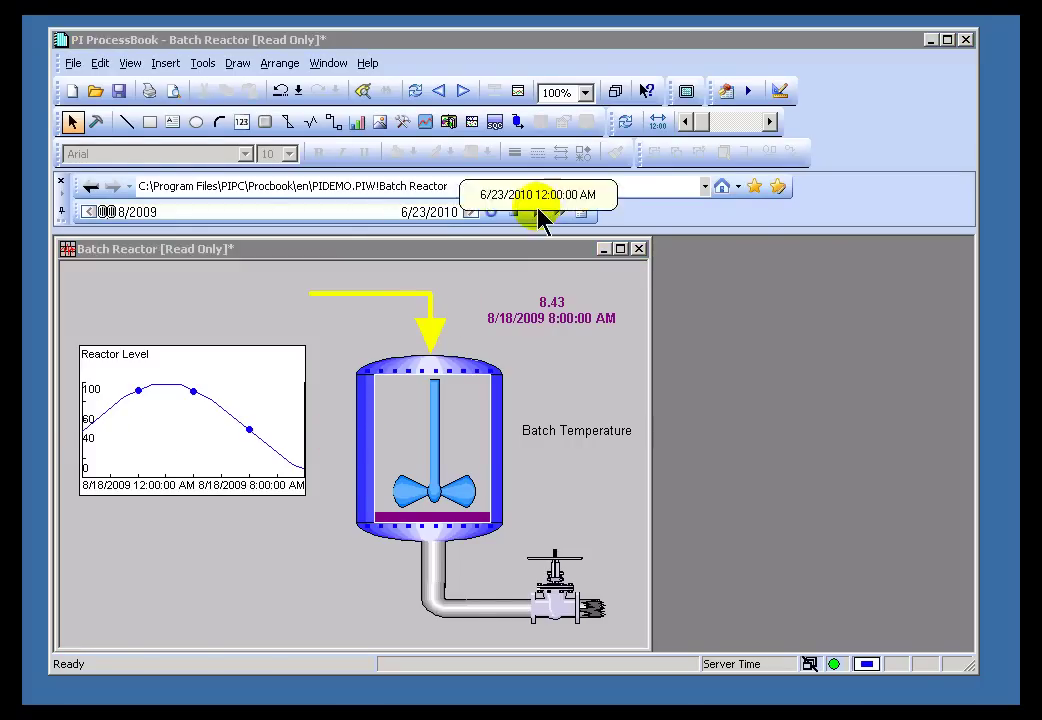
Step: Scrub the replay to 3/3/2010 and widen the trend to start on 12/1/2009
drag(111, 216, 140, 222)
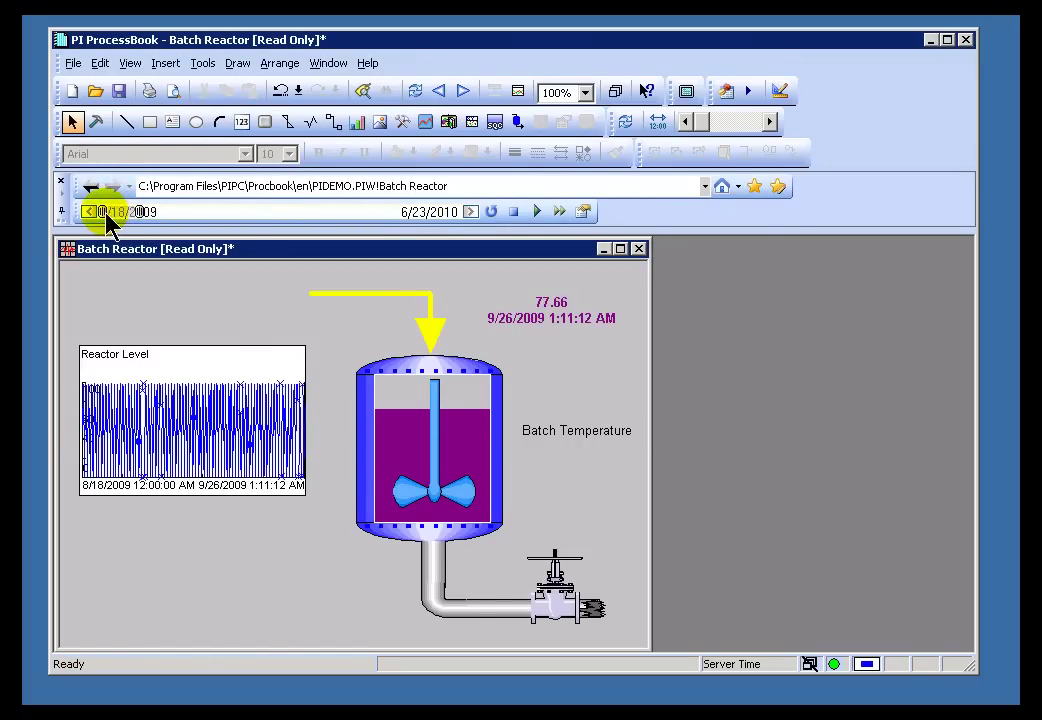
drag(120, 222, 236, 222)
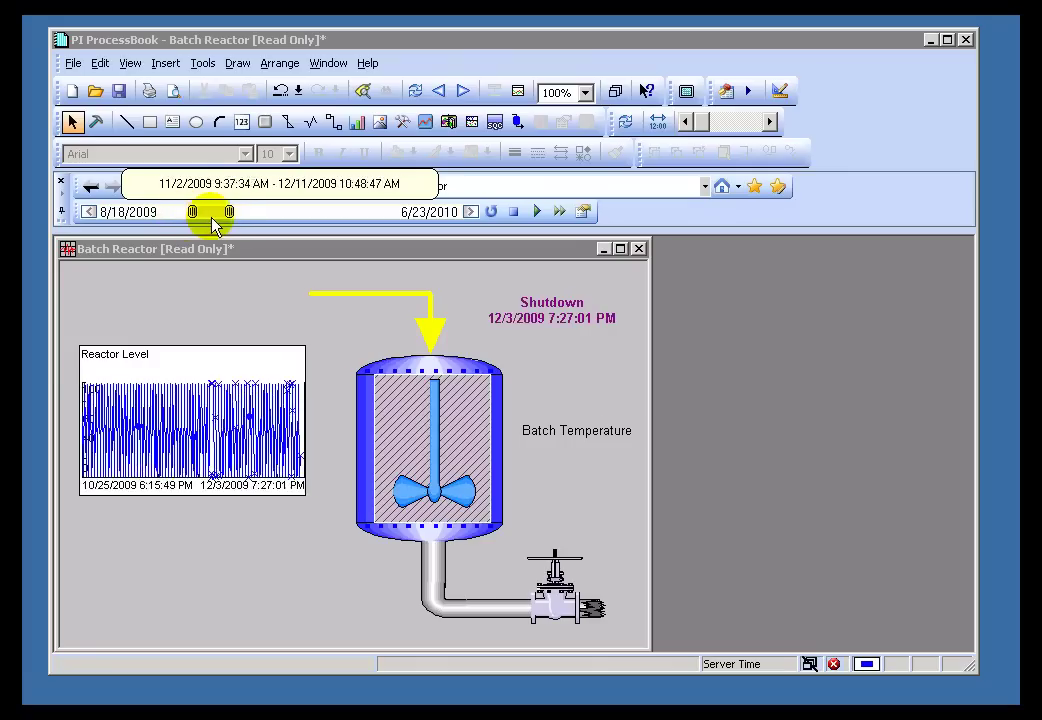
drag(236, 211, 316, 213)
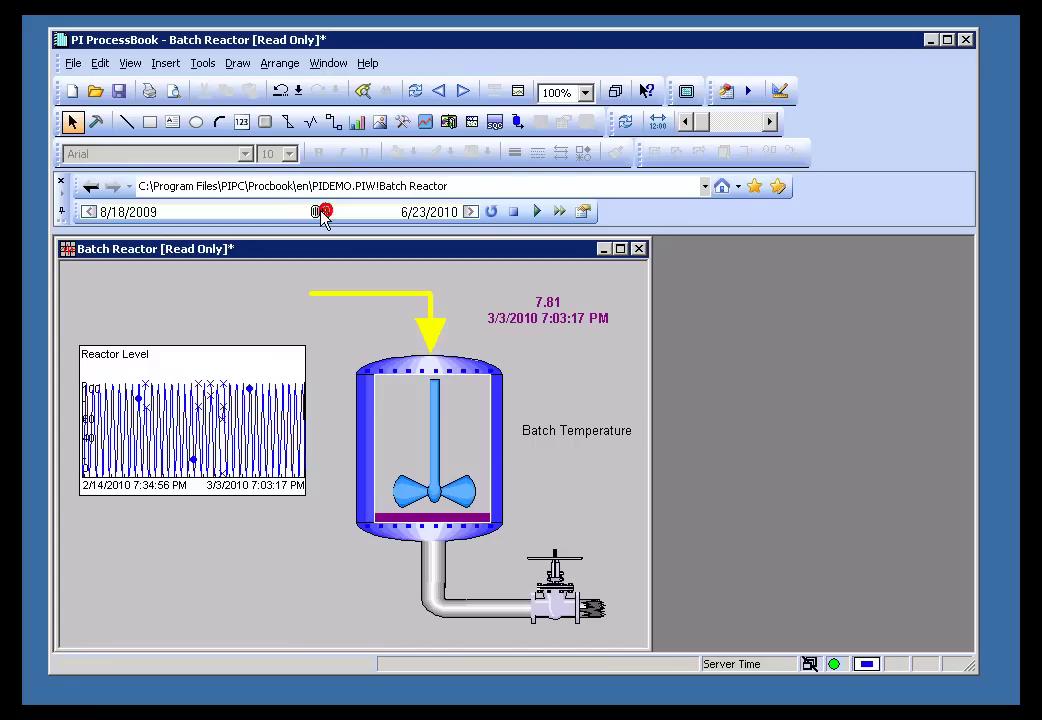
drag(316, 222, 226, 222)
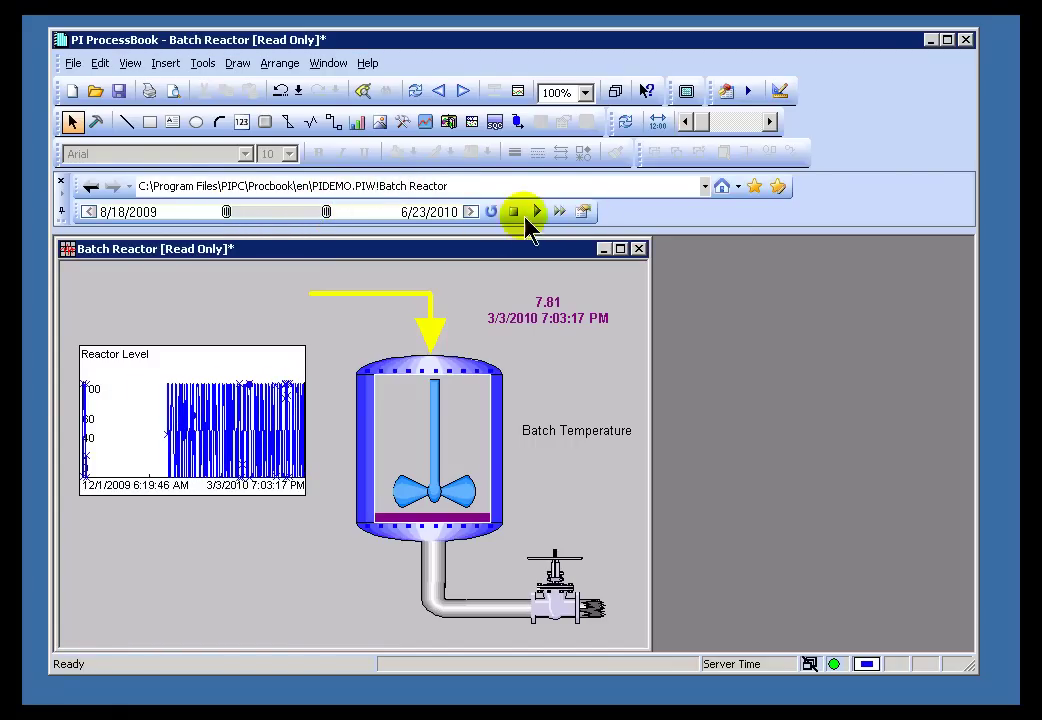
Step: In Playback Options, set the playback start date to 5/18/2010 via the calendar
click(583, 212)
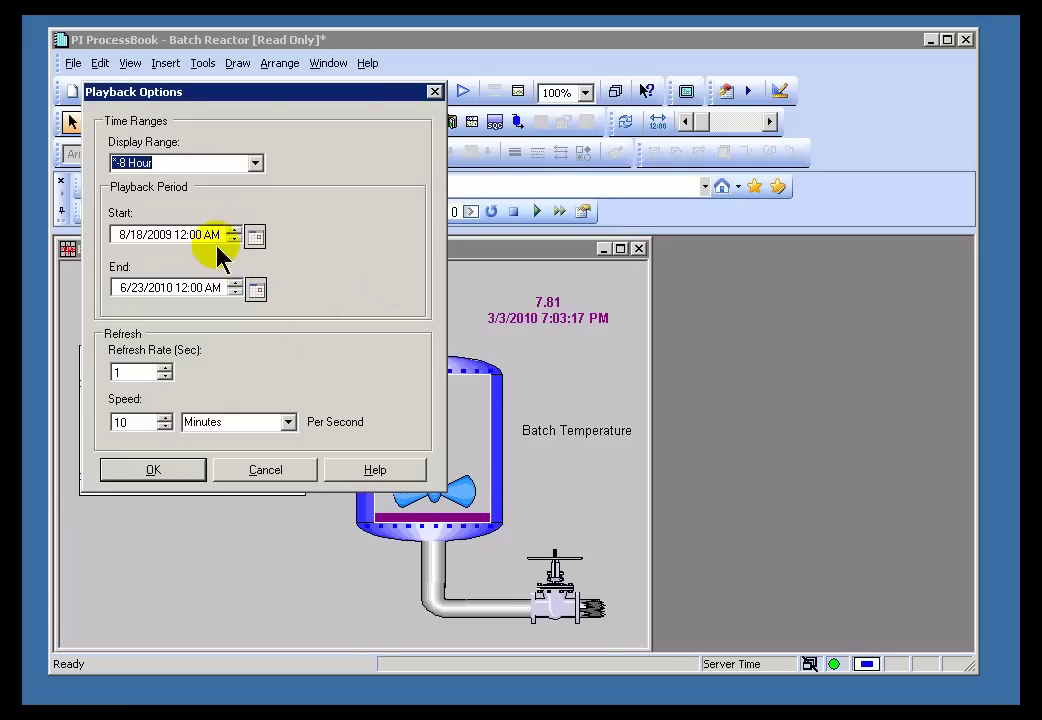
click(256, 235)
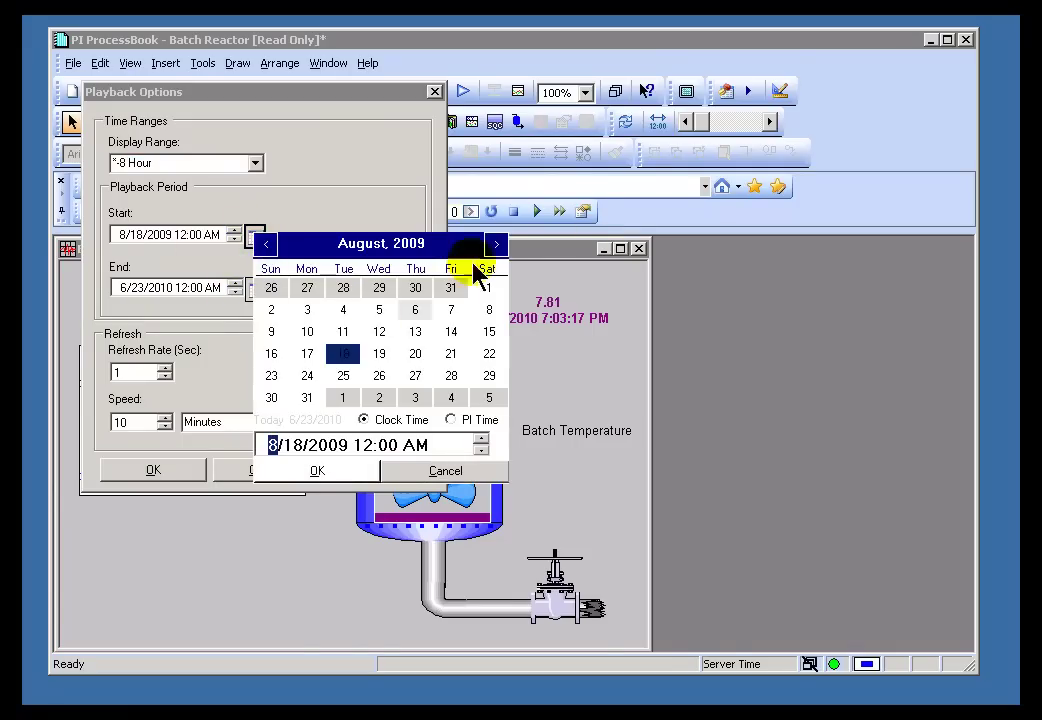
click(497, 244)
click(497, 244)
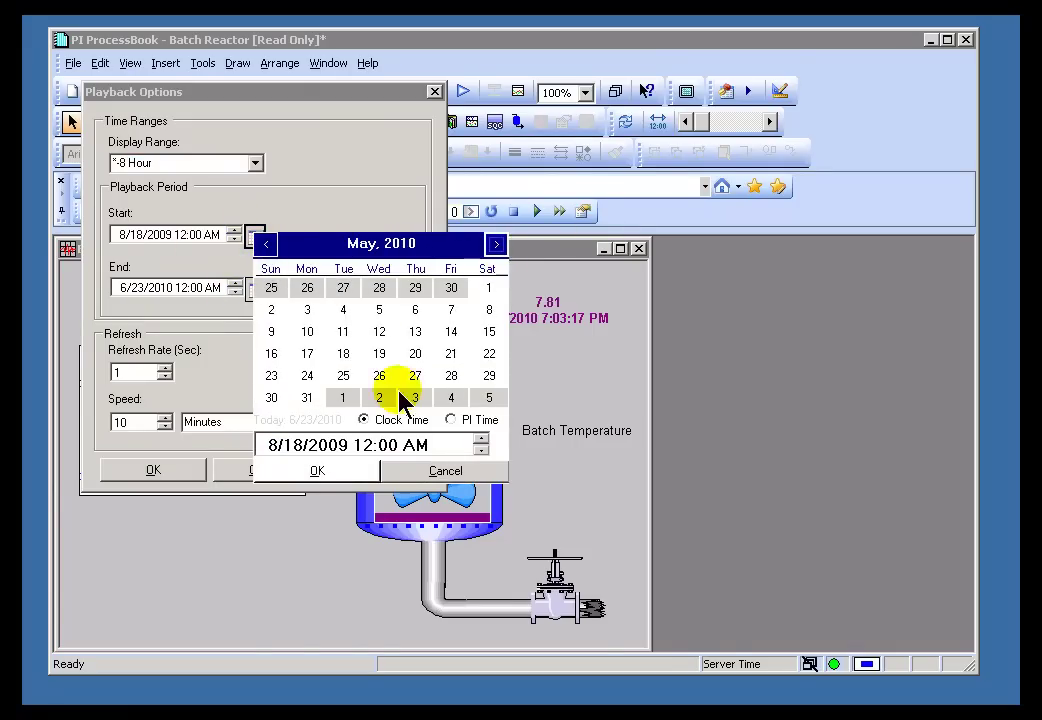
click(333, 470)
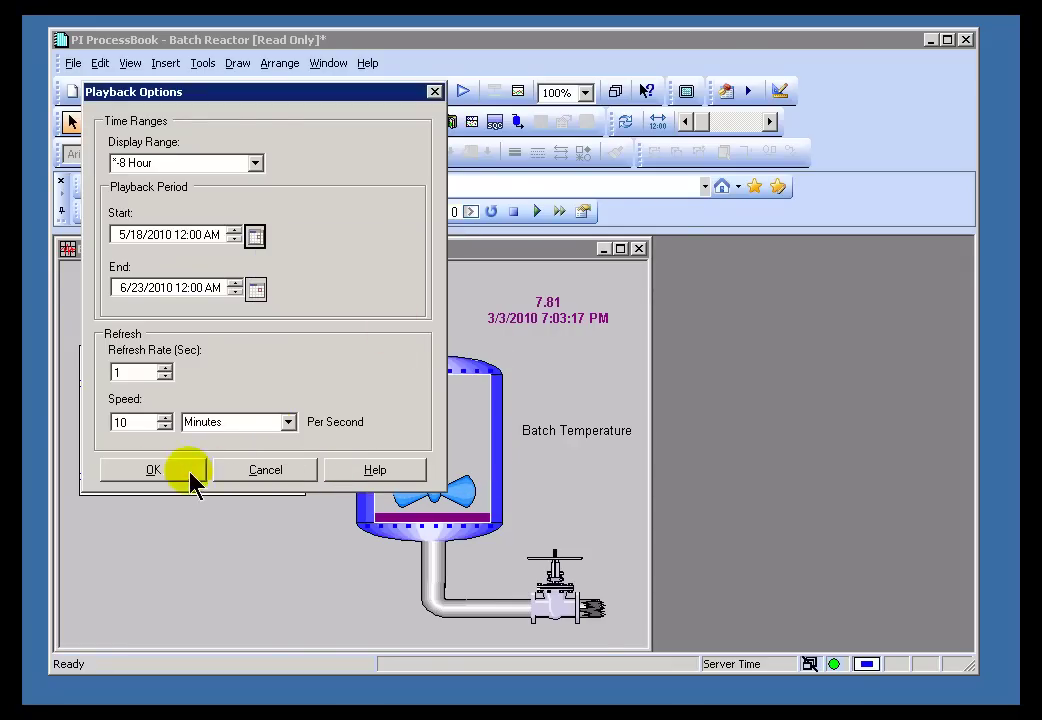
click(156, 470)
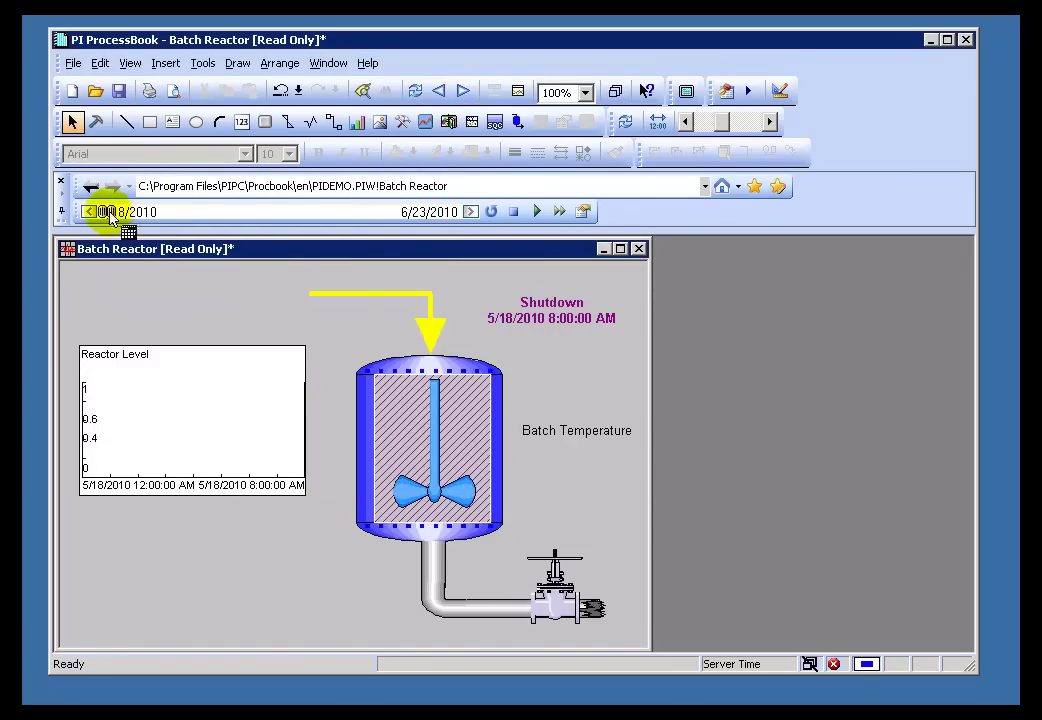
Step: Scrub the replay to the evening of 6/6/2010 and move the trend start to 6/4/2010
drag(106, 211, 273, 212)
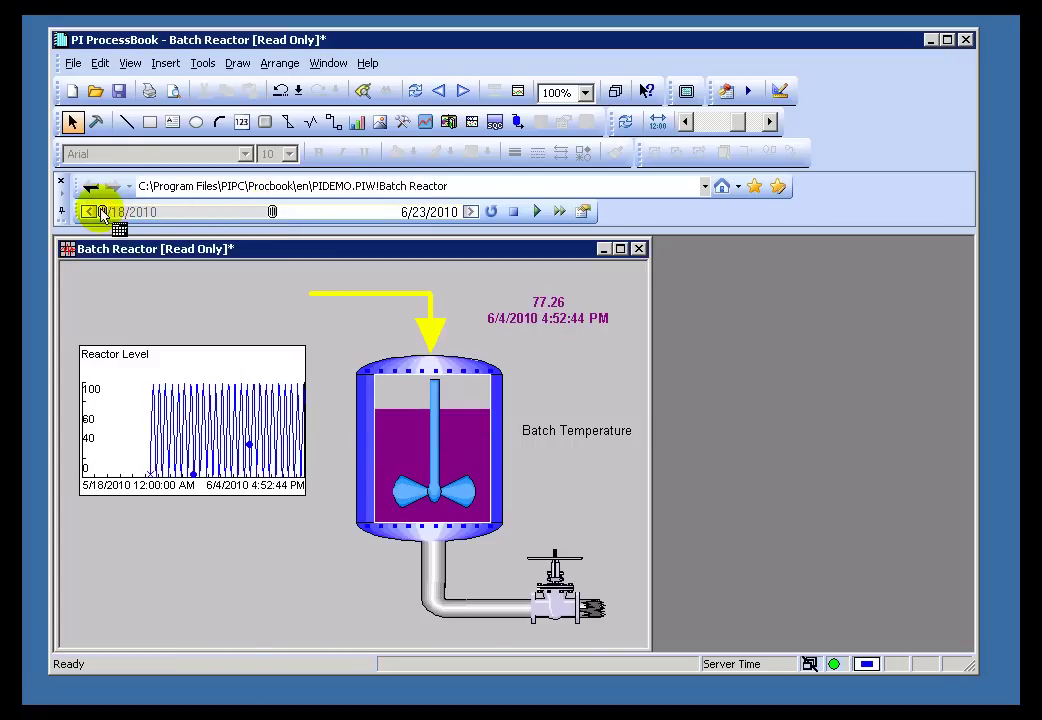
mouse_move(102, 212)
mouse_down()
mouse_move(305, 214)
mouse_move(281, 222)
mouse_up()
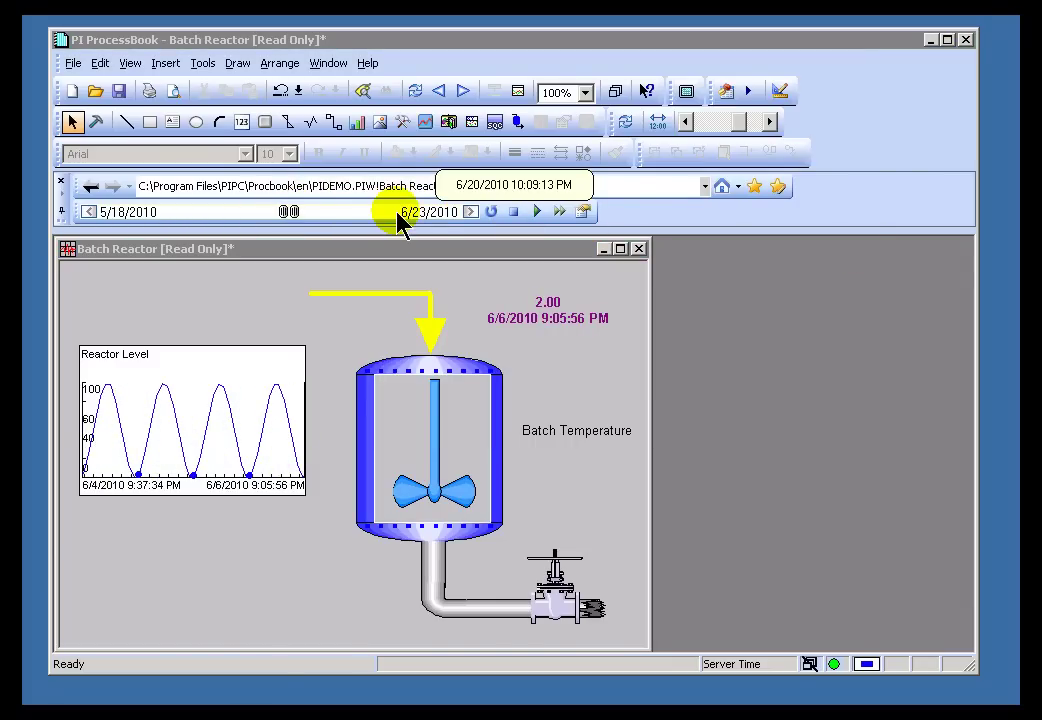
Step: Play and stop the replay, then reposition it to 6/6/2010 evening with trend starting 6/4/2010
click(541, 212)
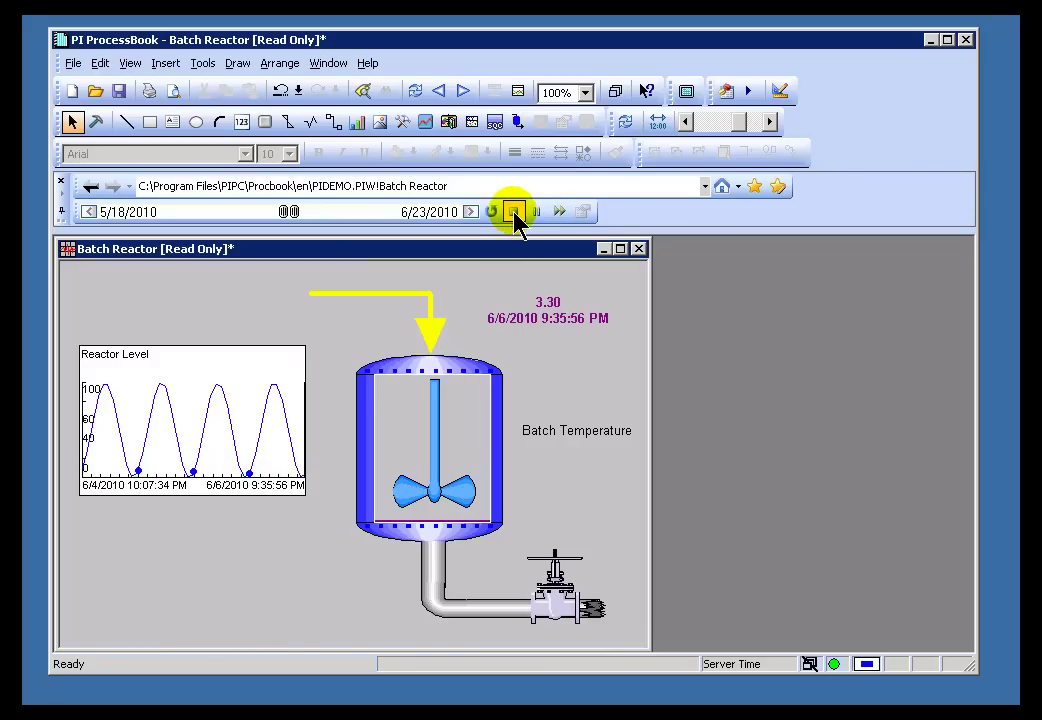
click(513, 212)
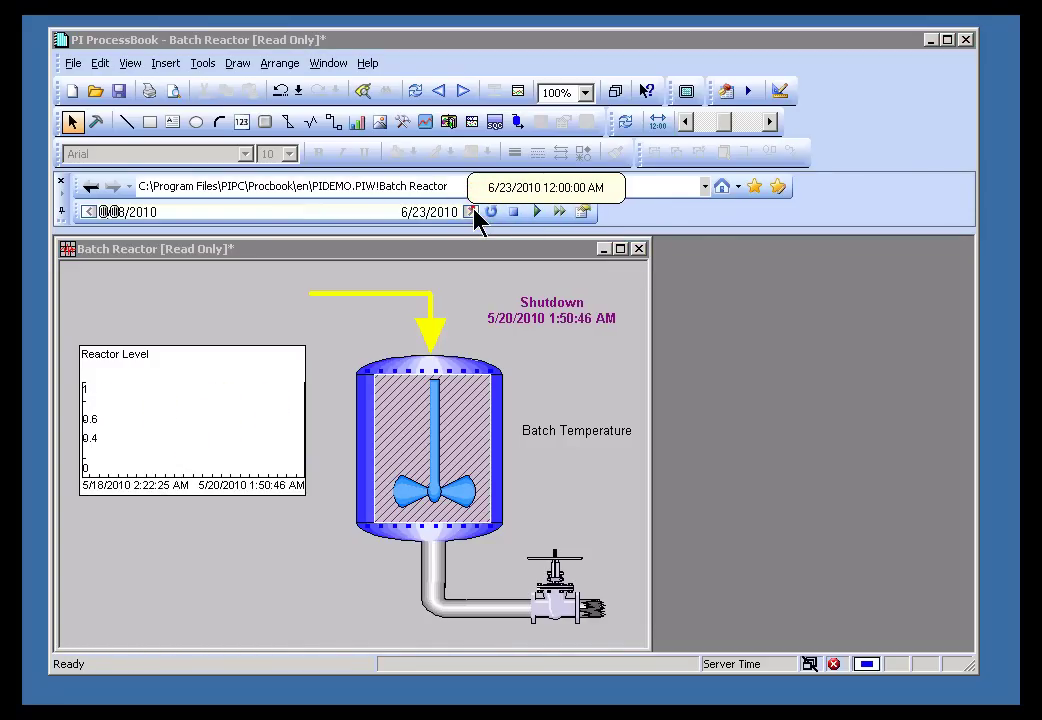
click(473, 211)
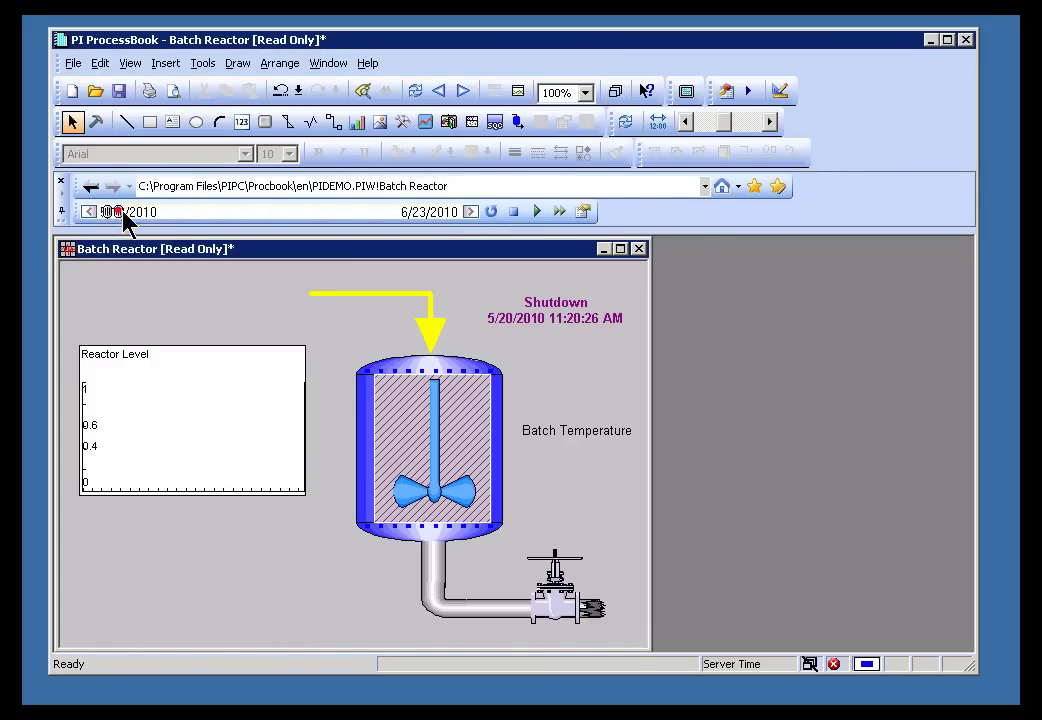
drag(120, 212, 293, 212)
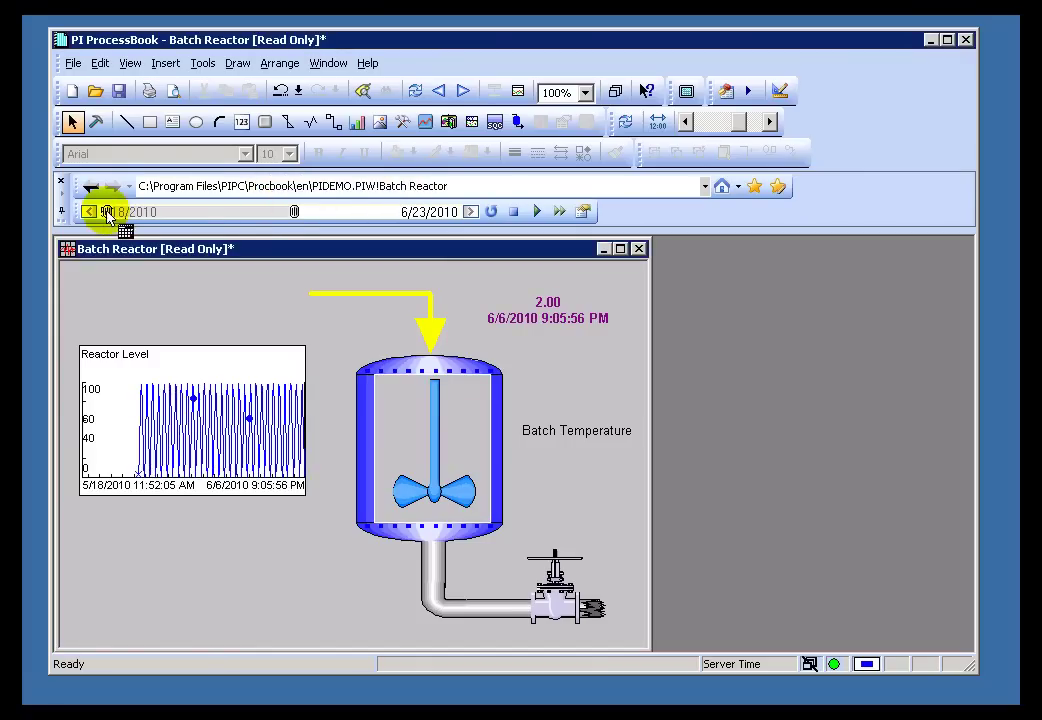
drag(108, 212, 277, 212)
Step: Step the replay forward and back until it reads 6/7/2010 11:12:31 PM
click(470, 212)
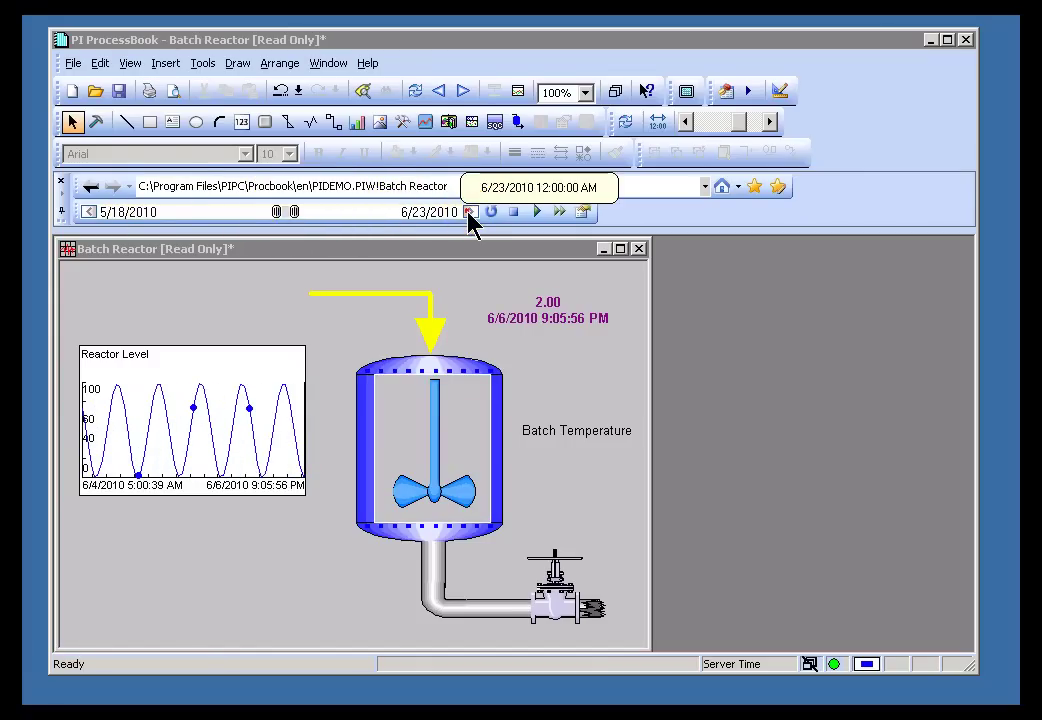
click(460, 302)
click(89, 212)
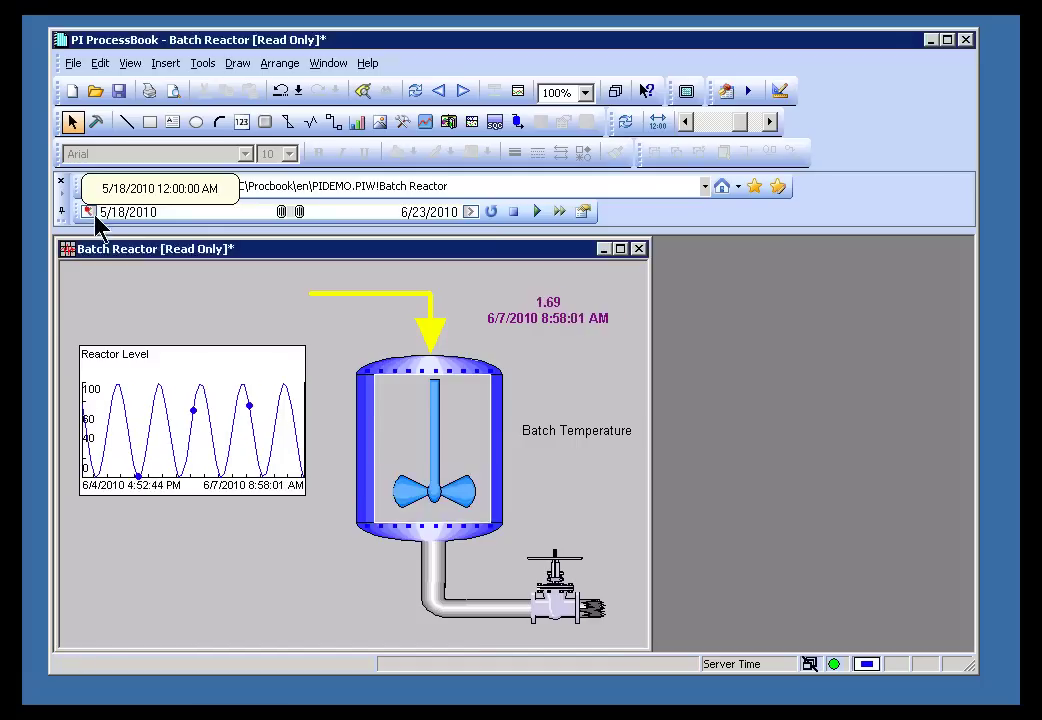
click(468, 214)
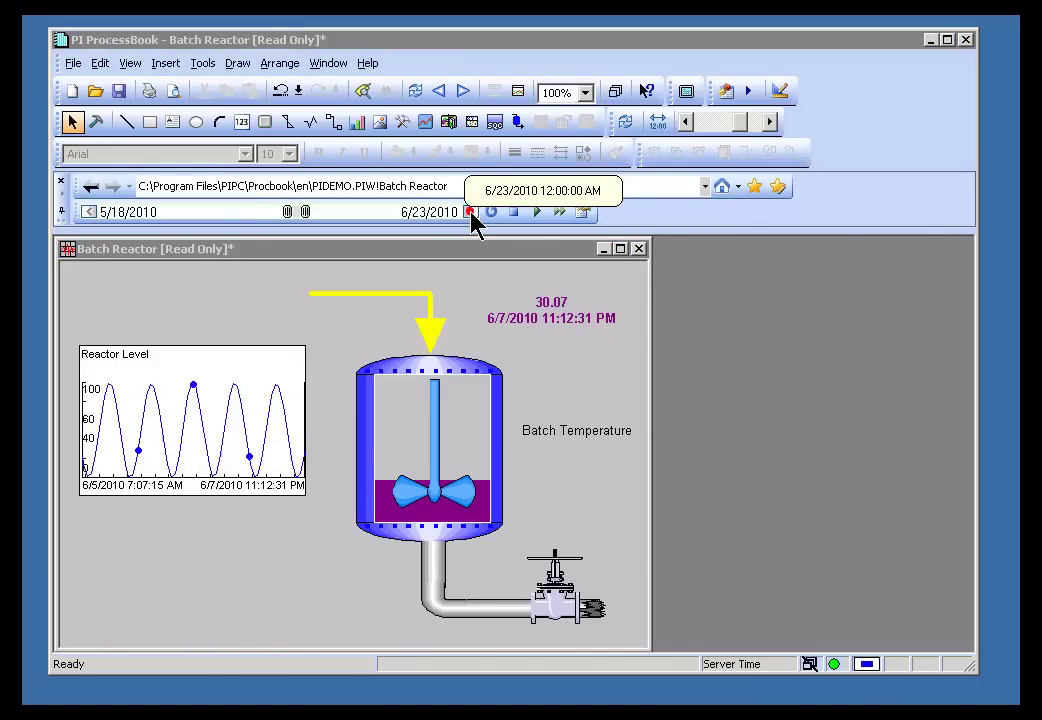